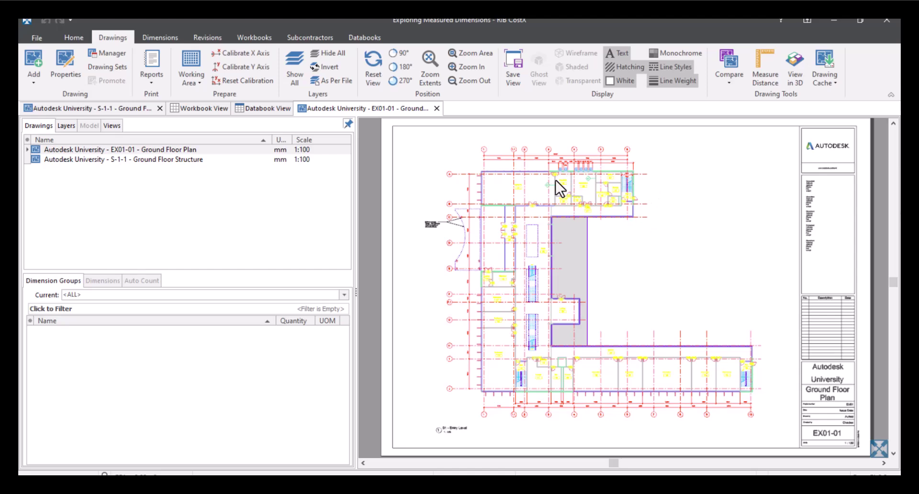
Start a new area dimension group named GFA in the folder 01 STANDARD for the EX01-01 Ground Floor Plan
{"action": "left_click", "coordinate": [181, 146]}
{"action": "left_click", "coordinate": [161, 38]}
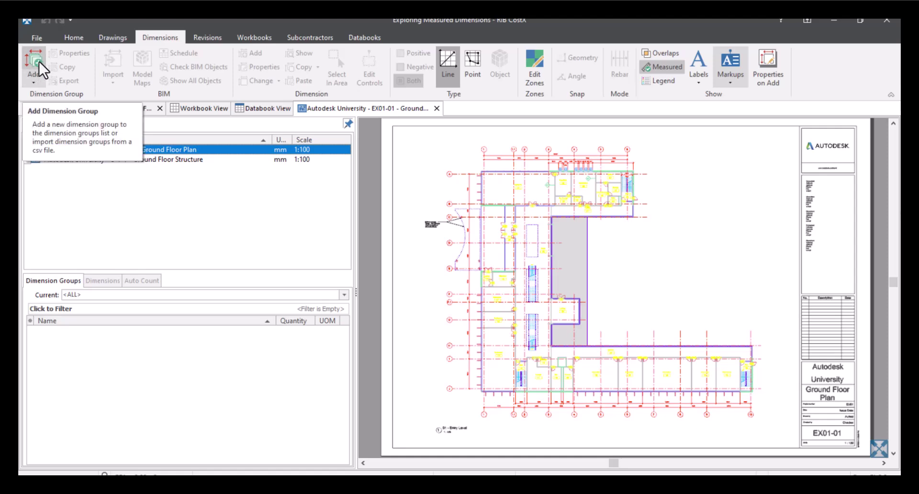
{"action": "left_click", "coordinate": [38, 82]}
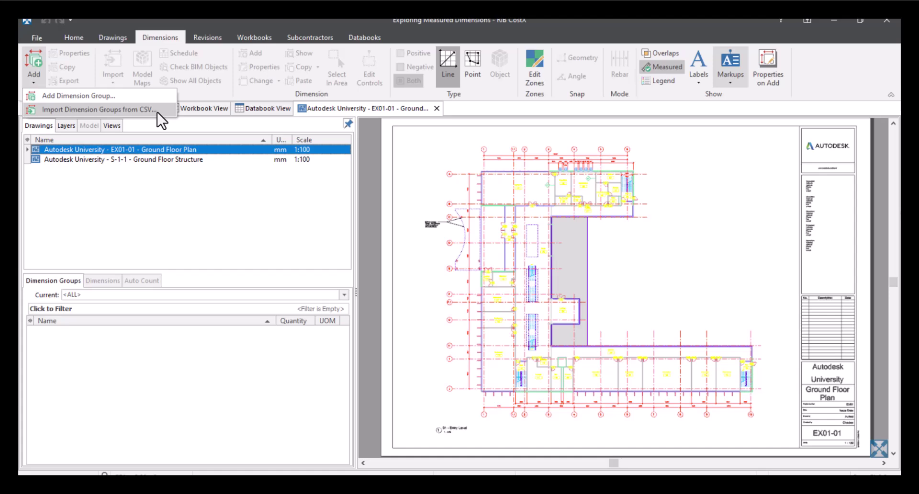
{"action": "left_click", "coordinate": [139, 94]}
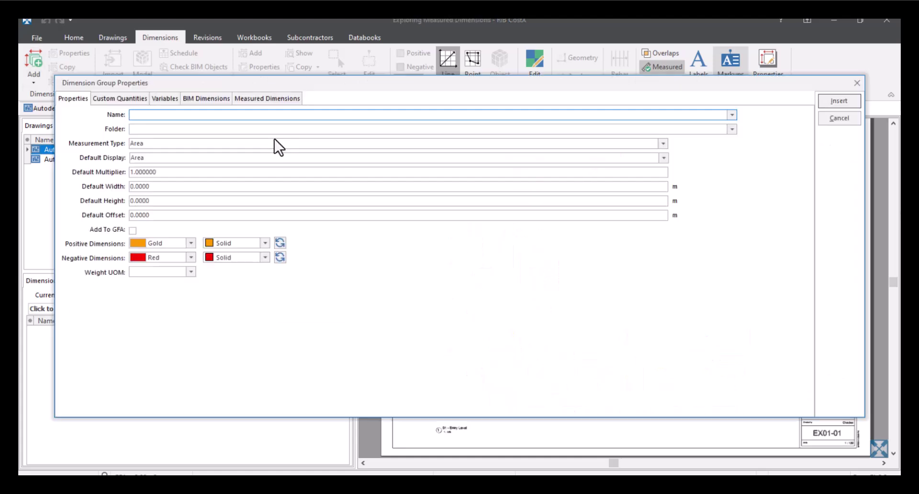
{"action": "type", "text": "GFA"}
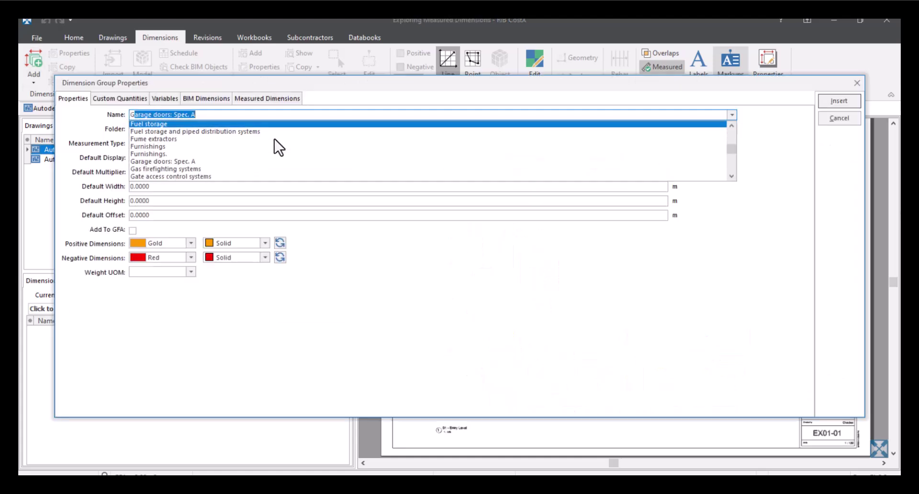
{"action": "key", "text": "Tab"}
{"action": "type", "text": "0"}
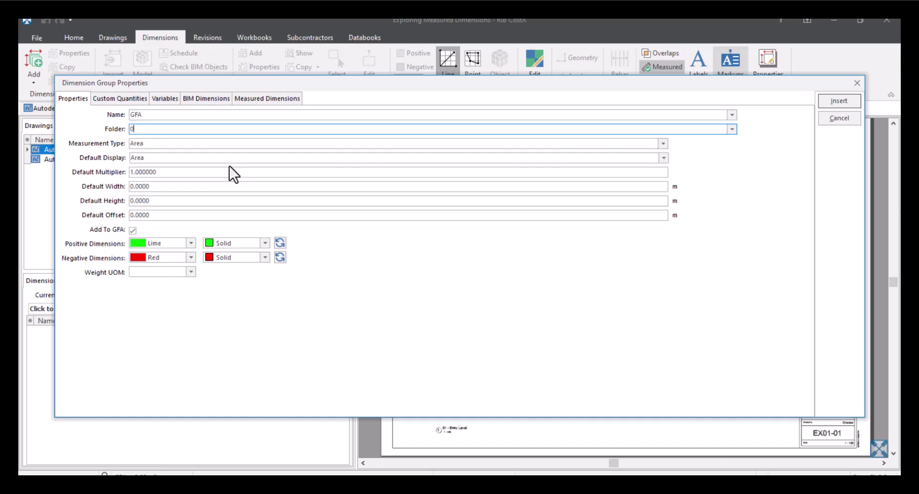
{"action": "type", "text": "1 STA"}
{"action": "key", "text": "Caps_Lock"}
{"action": "type", "text": "NDARD"}
{"action": "key", "text": "Caps_Lock"}
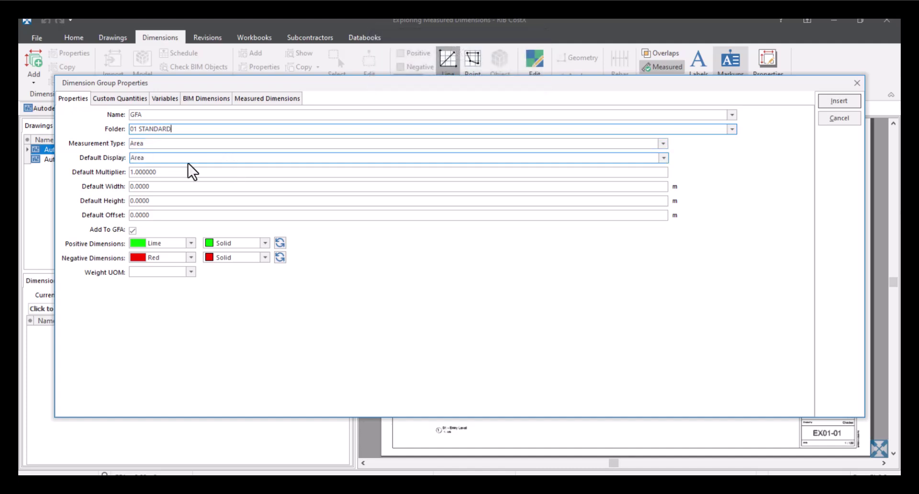
{"action": "key", "text": "shift+Tab"}
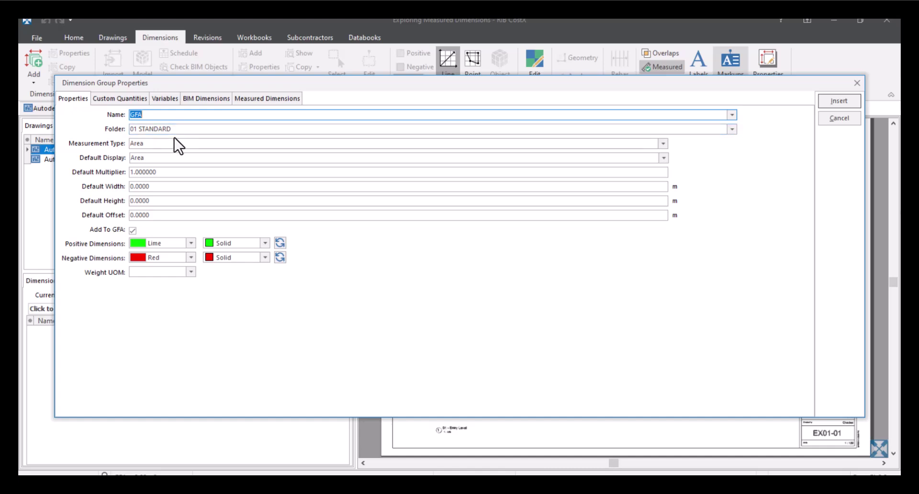
Give the GFA group's positive dimensions a random light yellow-green colour and insert the group
{"action": "left_click", "coordinate": [281, 244]}
{"action": "left_click", "coordinate": [282, 244]}
{"action": "left_click", "coordinate": [281, 243]}
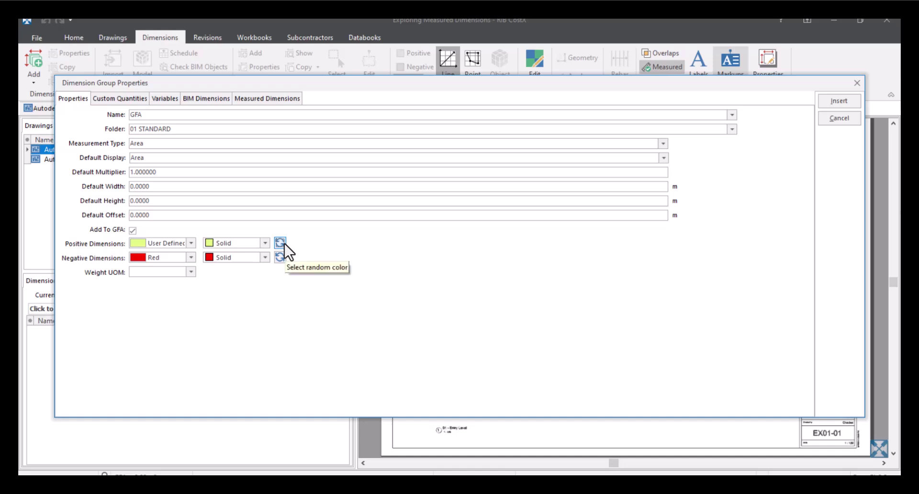
{"action": "left_click", "coordinate": [835, 101]}
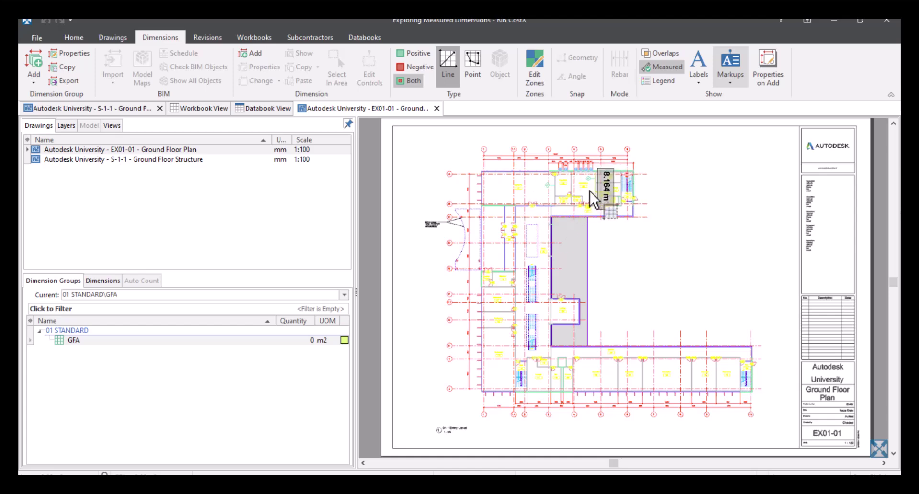
Start a point-mode GFA area and trace the building's outer wall corners around to the lounge beside the courtyard
{"action": "scroll", "coordinate": [588, 192], "scroll_direction": "up", "scroll_amount": 3}
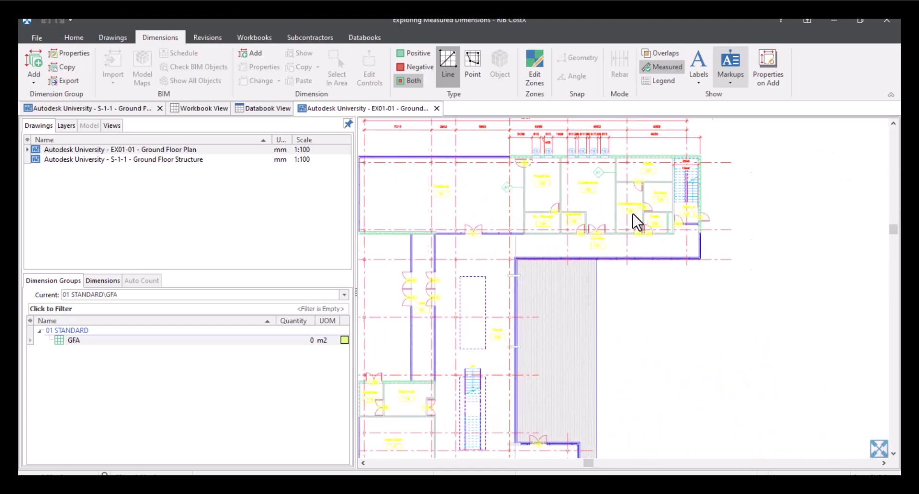
{"action": "scroll", "coordinate": [728, 256], "scroll_direction": "up", "scroll_amount": 2}
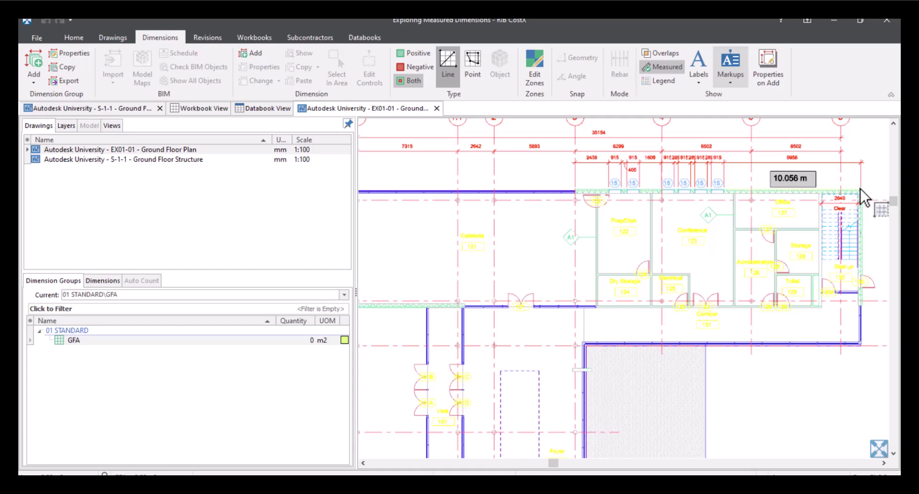
{"action": "key", "text": "p"}
{"action": "scroll", "coordinate": [873, 178], "scroll_direction": "up", "scroll_amount": 2}
{"action": "scroll", "coordinate": [670, 191], "scroll_direction": "down", "scroll_amount": 3}
{"action": "scroll", "coordinate": [504, 205], "scroll_direction": "up", "scroll_amount": 3}
{"action": "scroll", "coordinate": [476, 160], "scroll_direction": "up", "scroll_amount": 2}
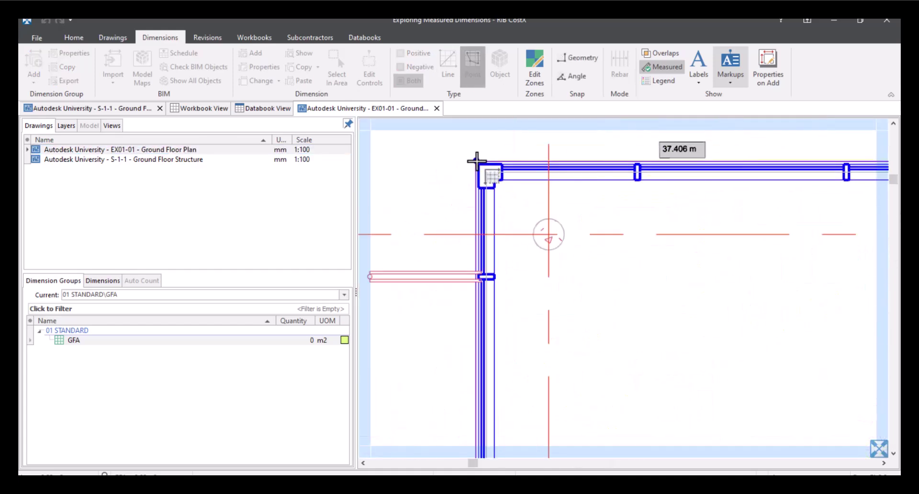
{"action": "scroll", "coordinate": [475, 162], "scroll_direction": "down", "scroll_amount": 5}
{"action": "scroll", "coordinate": [435, 373], "scroll_direction": "up", "scroll_amount": 4}
{"action": "scroll", "coordinate": [754, 379], "scroll_direction": "down", "scroll_amount": 2}
{"action": "scroll", "coordinate": [631, 377], "scroll_direction": "up", "scroll_amount": 3}
{"action": "scroll", "coordinate": [665, 203], "scroll_direction": "down", "scroll_amount": 3}
{"action": "scroll", "coordinate": [599, 199], "scroll_direction": "up", "scroll_amount": 3}
{"action": "scroll", "coordinate": [476, 256], "scroll_direction": "down", "scroll_amount": 3}
{"action": "scroll", "coordinate": [479, 258], "scroll_direction": "up", "scroll_amount": 3}
{"action": "scroll", "coordinate": [490, 282], "scroll_direction": "down", "scroll_amount": 3}
{"action": "scroll", "coordinate": [478, 195], "scroll_direction": "up", "scroll_amount": 4}
{"action": "scroll", "coordinate": [472, 181], "scroll_direction": "down", "scroll_amount": 3}
{"action": "scroll", "coordinate": [627, 163], "scroll_direction": "up", "scroll_amount": 4}
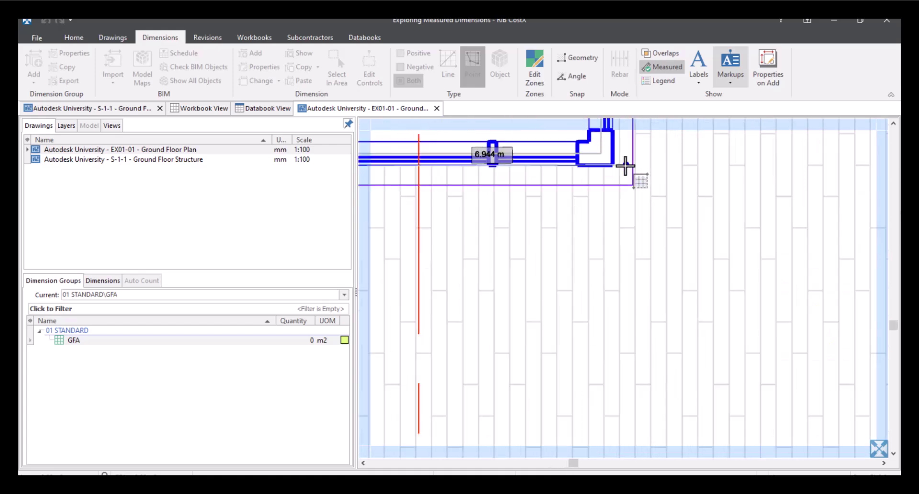
Trace around the lounge and along the remaining courtyard walls back to the upper wing, and complete the GFA area
{"action": "scroll", "coordinate": [610, 167], "scroll_direction": "down", "scroll_amount": 3}
{"action": "scroll", "coordinate": [554, 170], "scroll_direction": "up", "scroll_amount": 4}
{"action": "scroll", "coordinate": [410, 173], "scroll_direction": "down", "scroll_amount": 2}
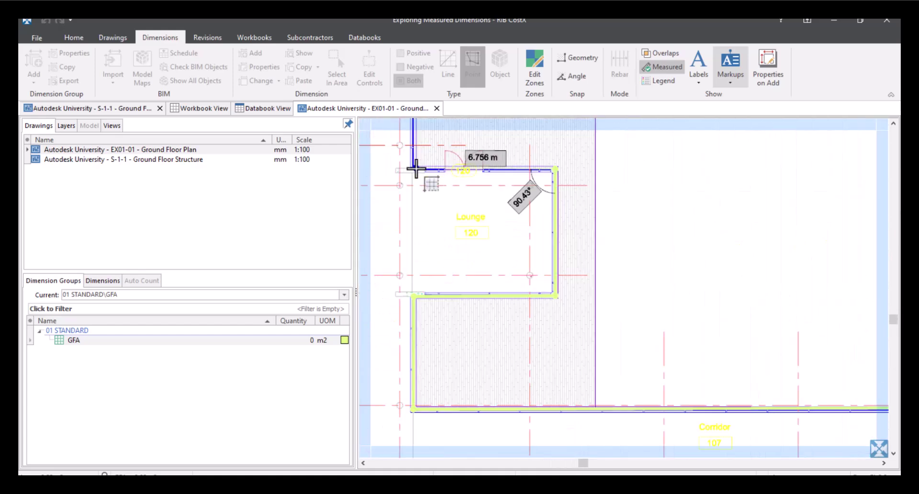
{"action": "scroll", "coordinate": [413, 168], "scroll_direction": "down", "scroll_amount": 3}
{"action": "scroll", "coordinate": [455, 160], "scroll_direction": "up", "scroll_amount": 3}
{"action": "scroll", "coordinate": [529, 160], "scroll_direction": "down", "scroll_amount": 3}
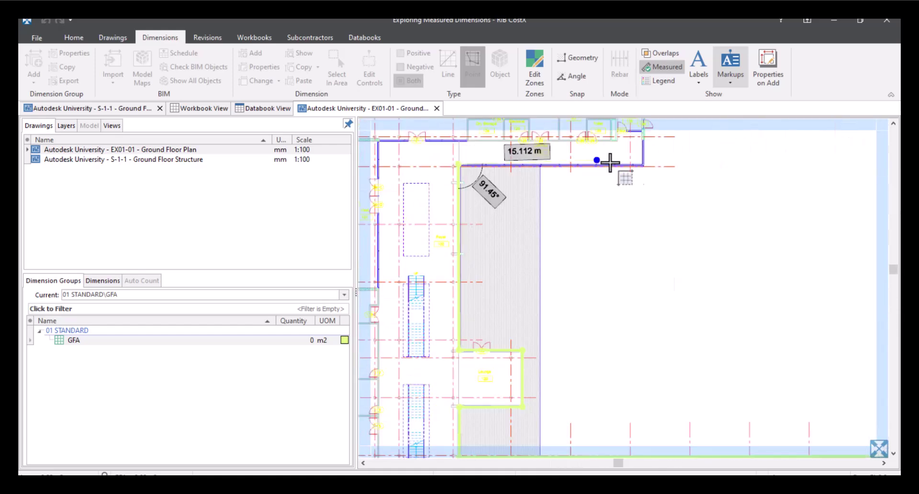
{"action": "scroll", "coordinate": [574, 153], "scroll_direction": "up", "scroll_amount": 4}
{"action": "left_click", "coordinate": [616, 148]}
{"action": "scroll", "coordinate": [611, 252], "scroll_direction": "down", "scroll_amount": 5}
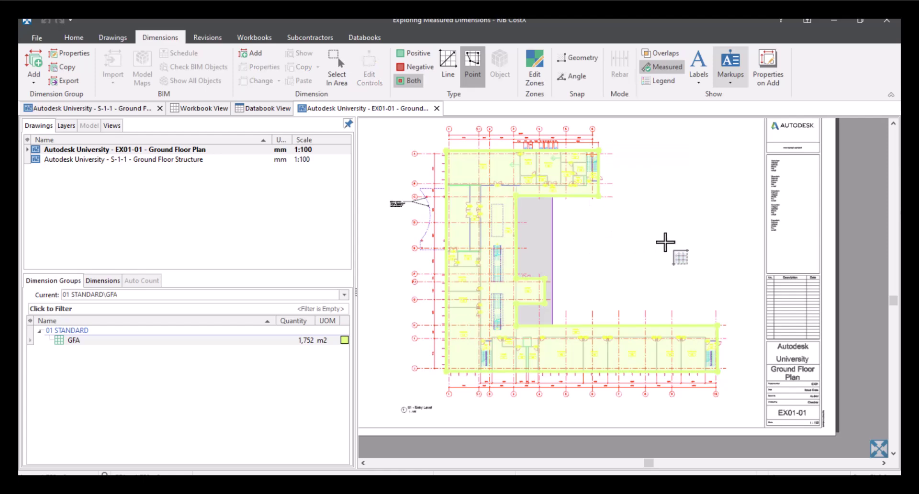
Check the measured GFA area's quantities and set the GFA group's default display to Length
{"action": "left_click", "coordinate": [478, 287]}
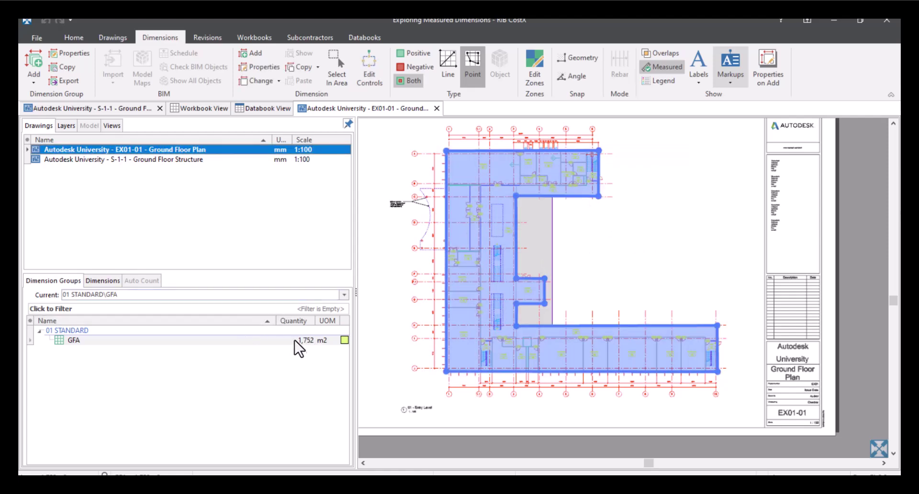
{"action": "mouse_move", "coordinate": [274, 342]}
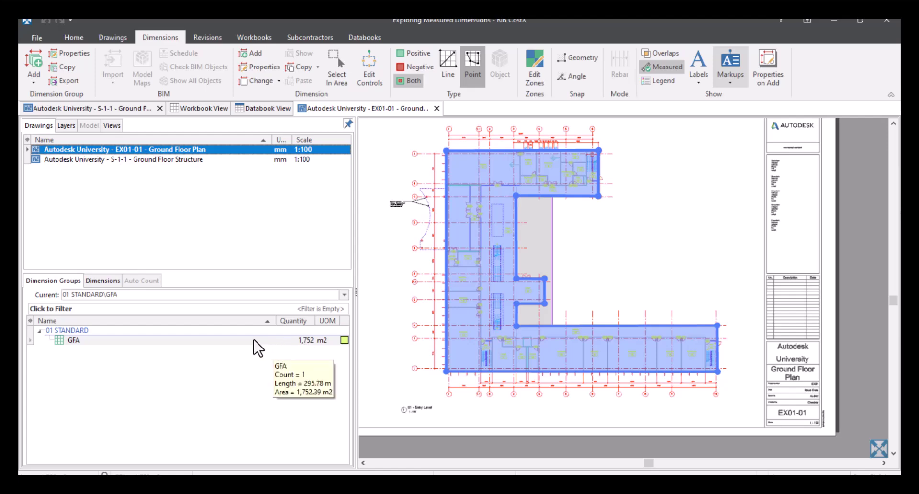
{"action": "left_click", "coordinate": [253, 340]}
{"action": "double_click", "coordinate": [253, 340]}
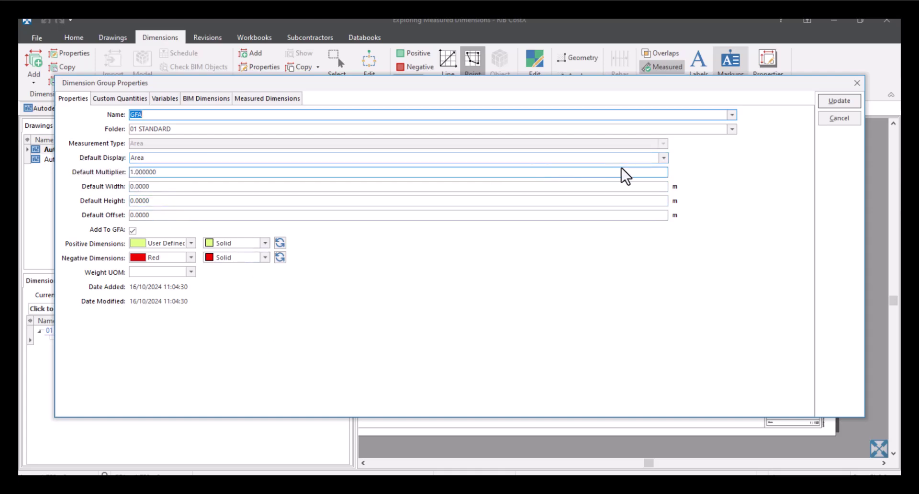
{"action": "left_click", "coordinate": [662, 159]}
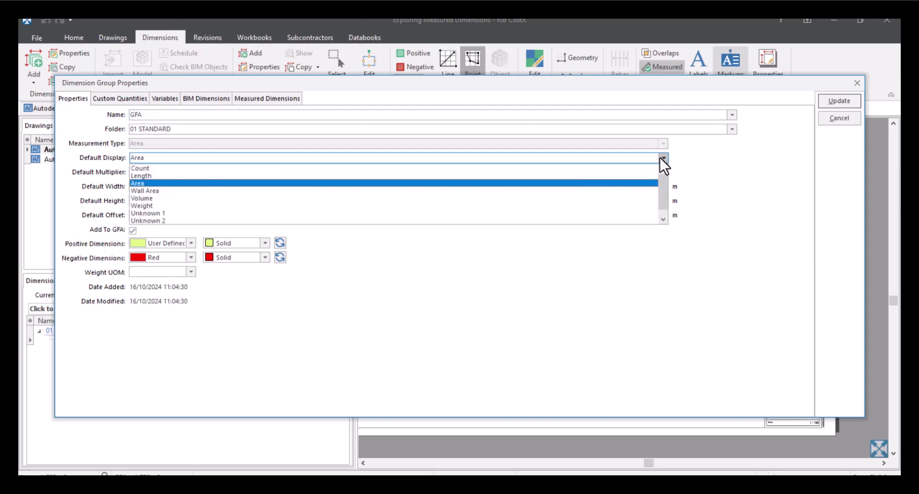
{"action": "left_click", "coordinate": [611, 176]}
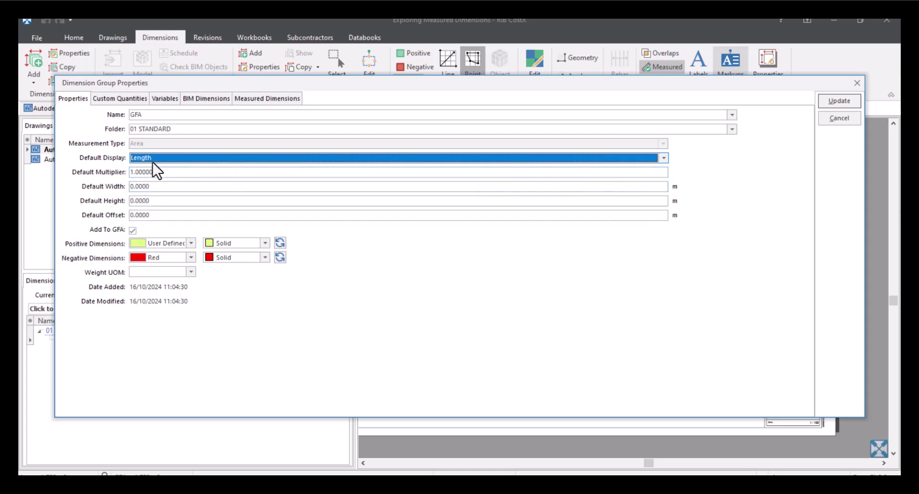
{"action": "left_click", "coordinate": [830, 103]}
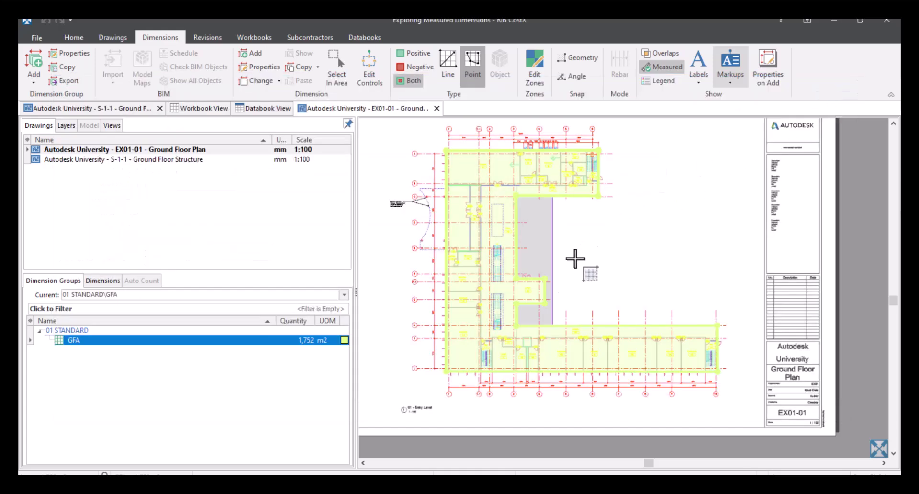
Check the GFA group's quantities and set its default display back to Area
{"action": "mouse_move", "coordinate": [304, 348]}
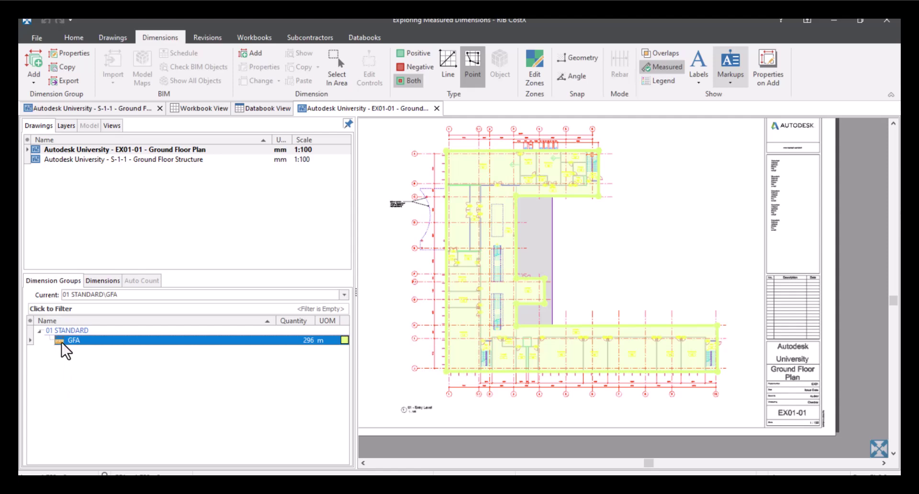
{"action": "mouse_move", "coordinate": [60, 342]}
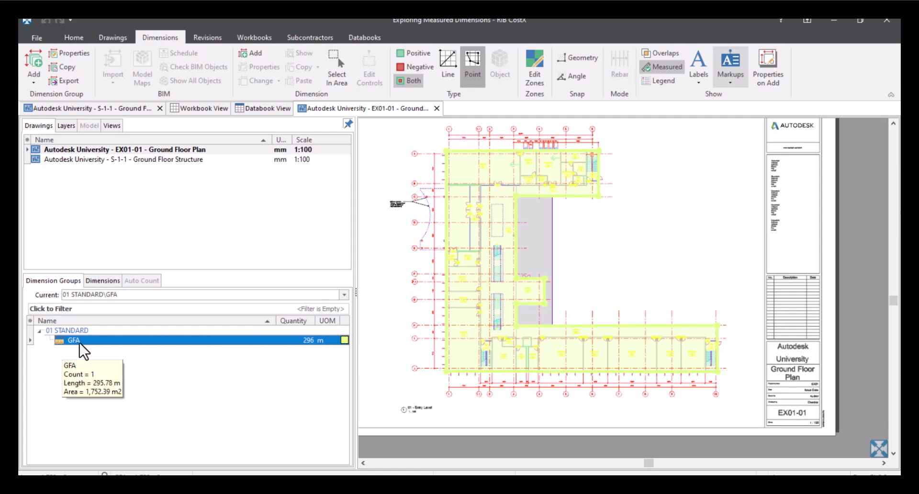
{"action": "double_click", "coordinate": [136, 343]}
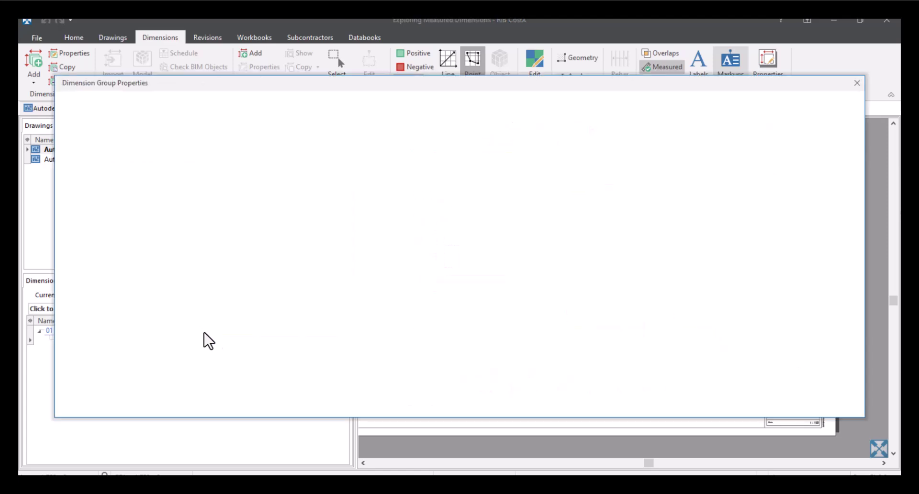
{"action": "left_click", "coordinate": [663, 158]}
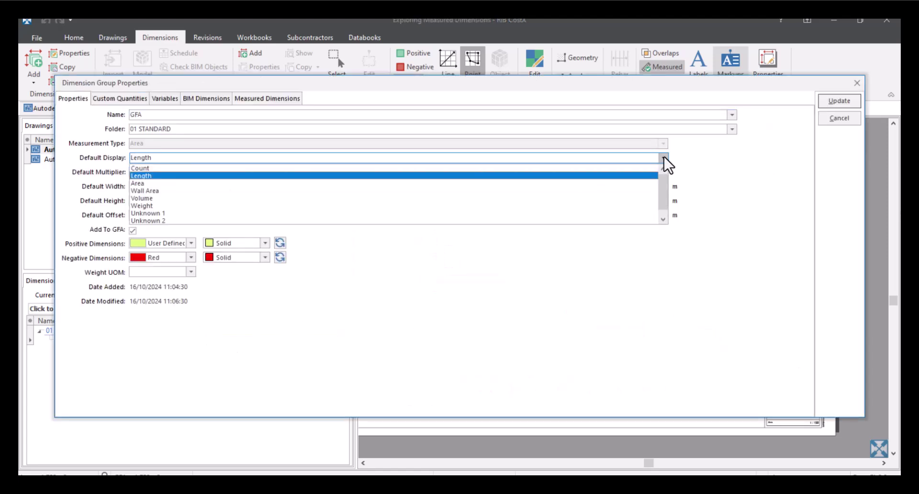
{"action": "left_click", "coordinate": [590, 185]}
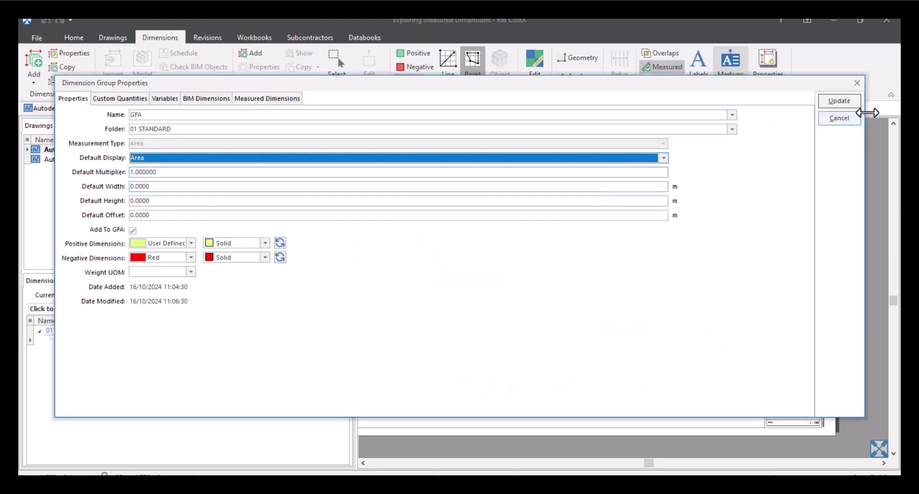
{"action": "left_click", "coordinate": [835, 102]}
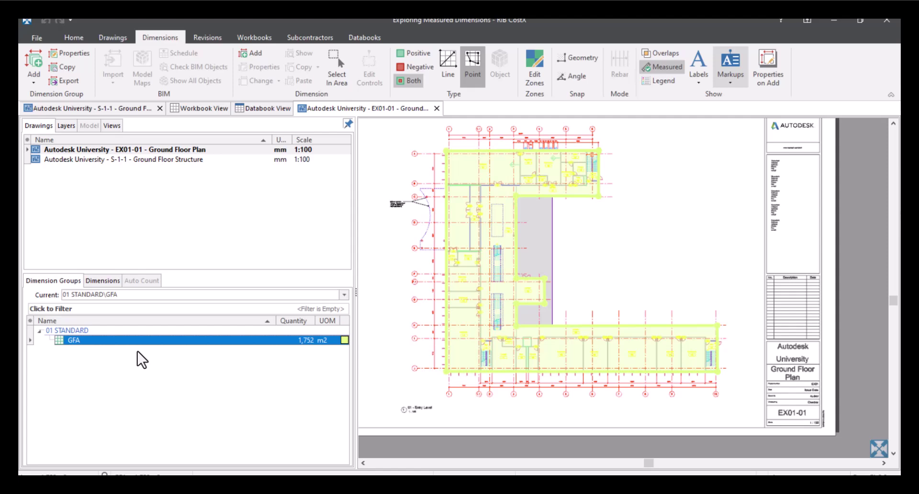
Review the GFA dimension group's properties, close them and select the measured floor area on the plan
{"action": "mouse_move", "coordinate": [165, 340]}
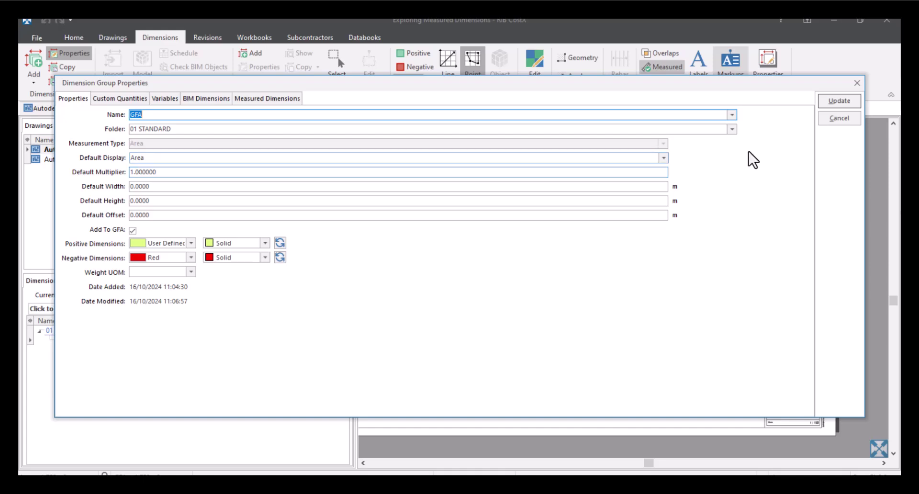
{"action": "left_click", "coordinate": [840, 117]}
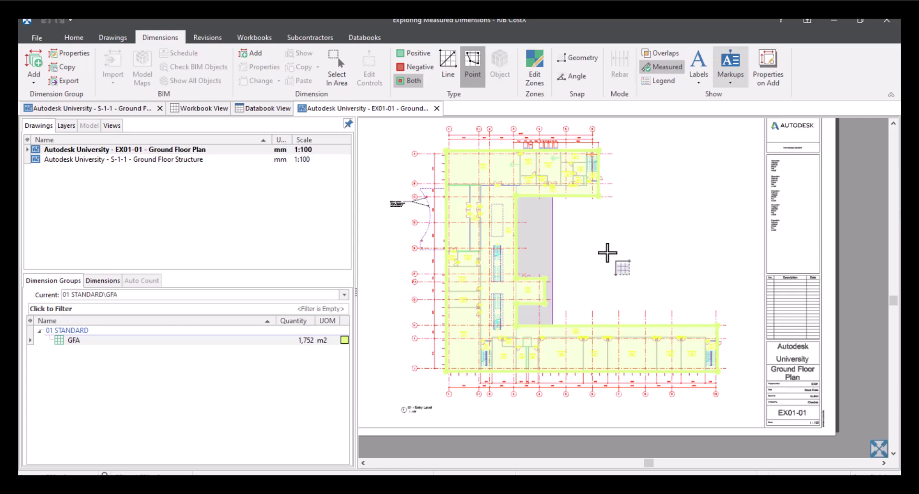
{"action": "left_click", "coordinate": [605, 266]}
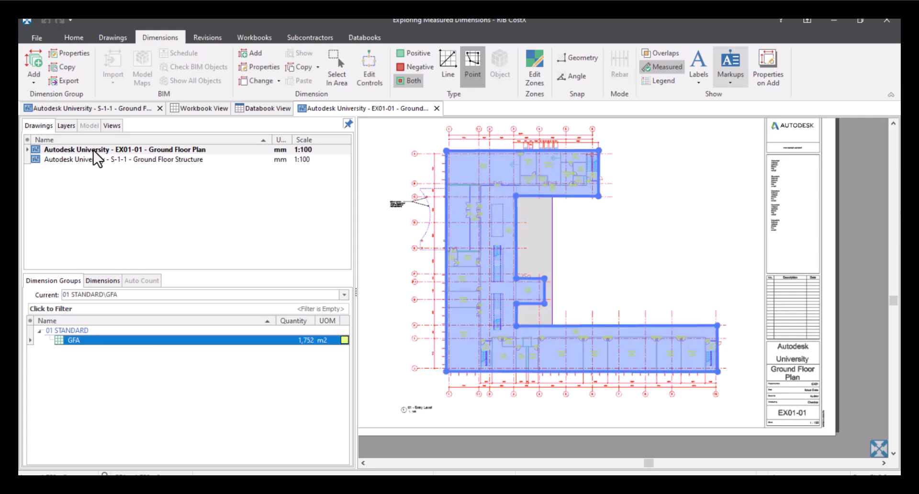
Start another dimension group in the folder 01 STANDARD and name it Interior Walls
{"action": "left_click", "coordinate": [37, 55]}
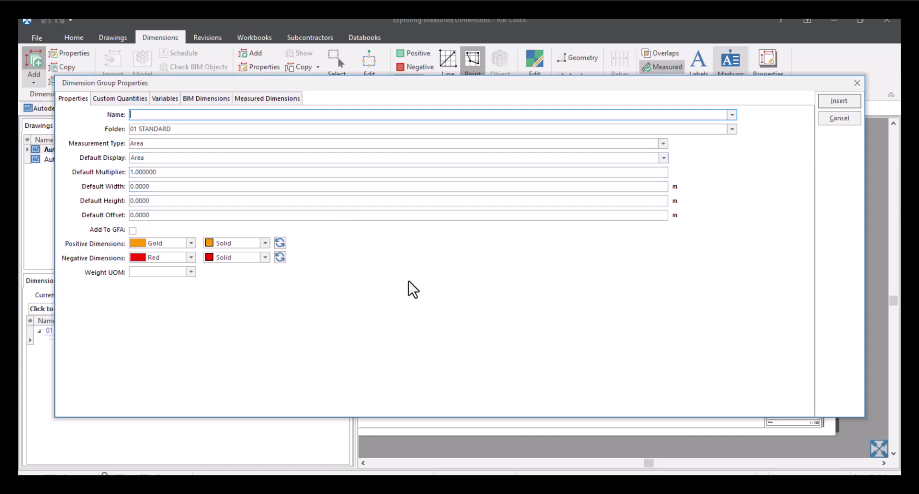
{"action": "key", "text": "Caps_Lock"}
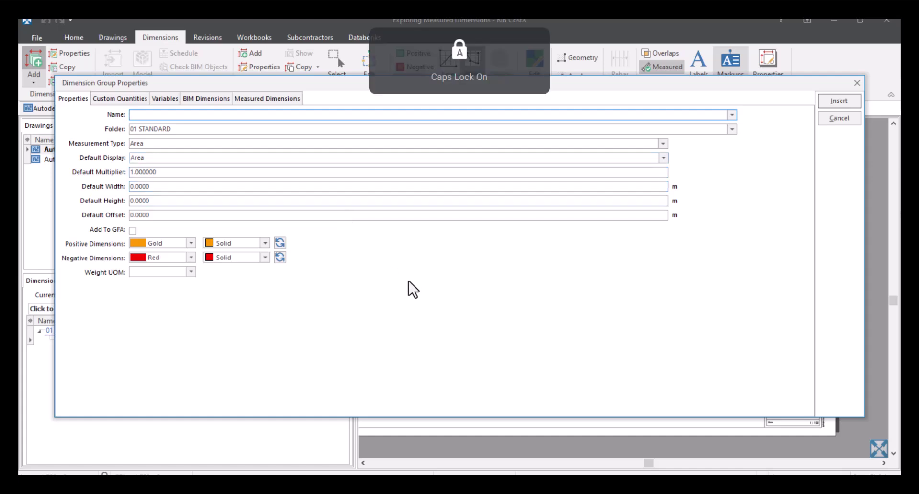
{"action": "type", "text": "INTE"}
{"action": "key", "text": "BackSpace"}
{"action": "key", "text": "BackSpace"}
{"action": "key", "text": "BackSpace"}
{"action": "key", "text": "BackSpace"}
{"action": "key", "text": "BackSpace"}
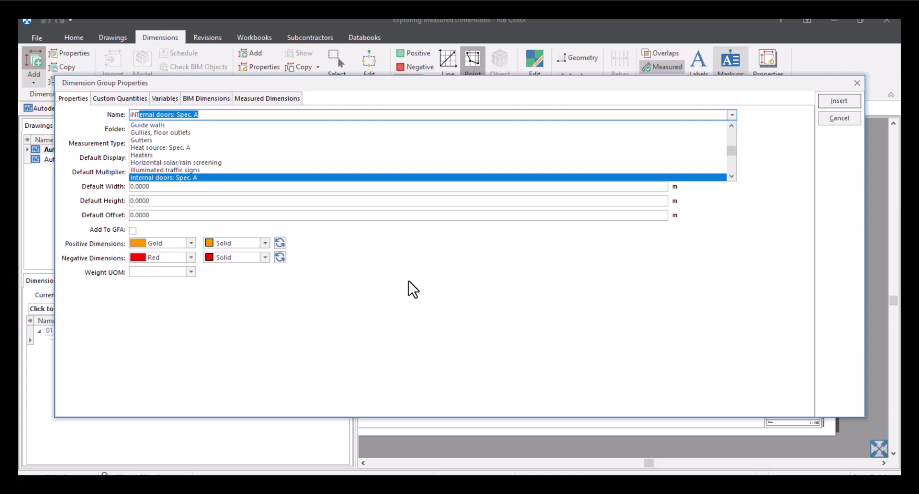
{"action": "key", "text": "Caps_Lock"}
{"action": "type", "text": "Interior Walls"}
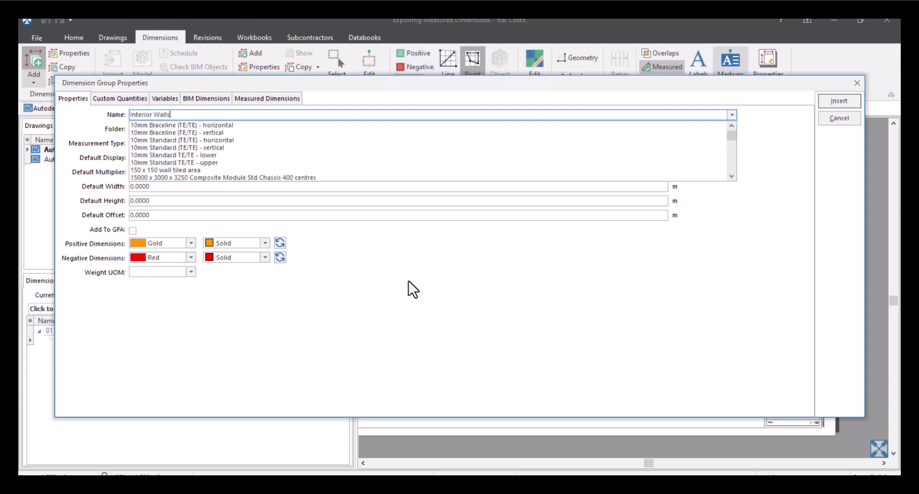
Set the Interior Walls group's measurement type to Length and its default height to 2.6 m
{"action": "left_click", "coordinate": [408, 280]}
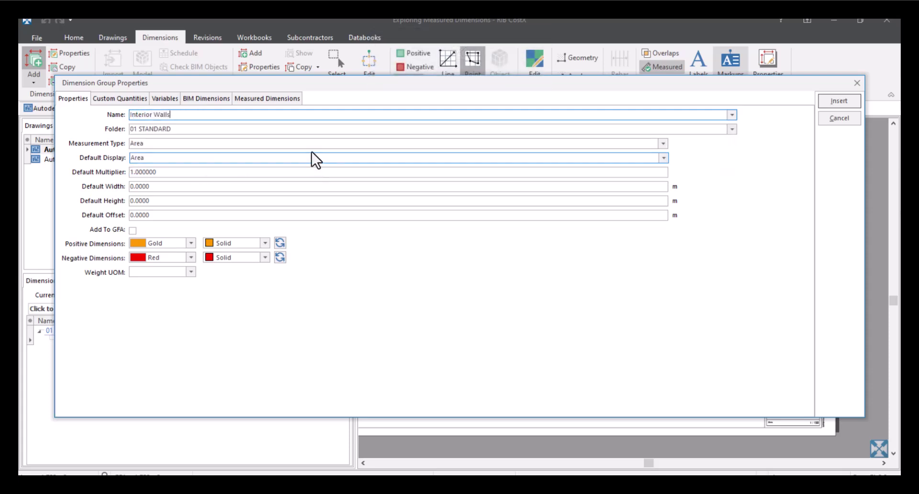
{"action": "left_click", "coordinate": [663, 144]}
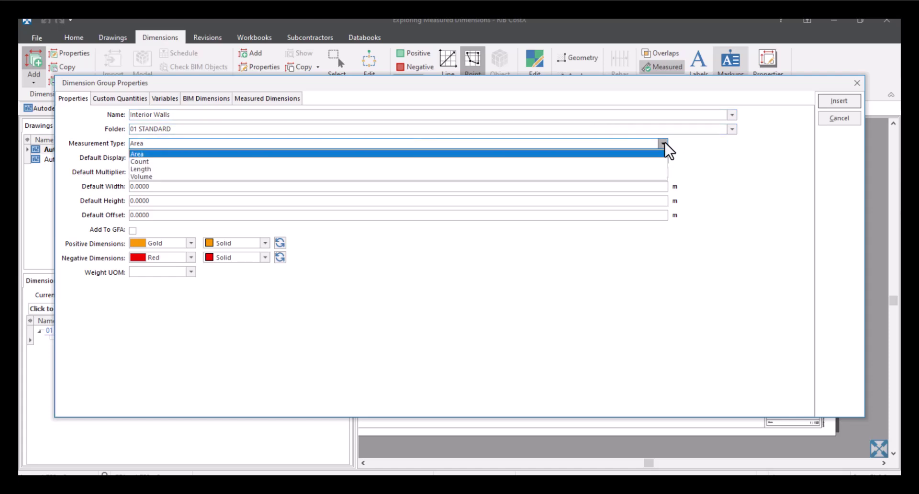
{"action": "left_click", "coordinate": [618, 170]}
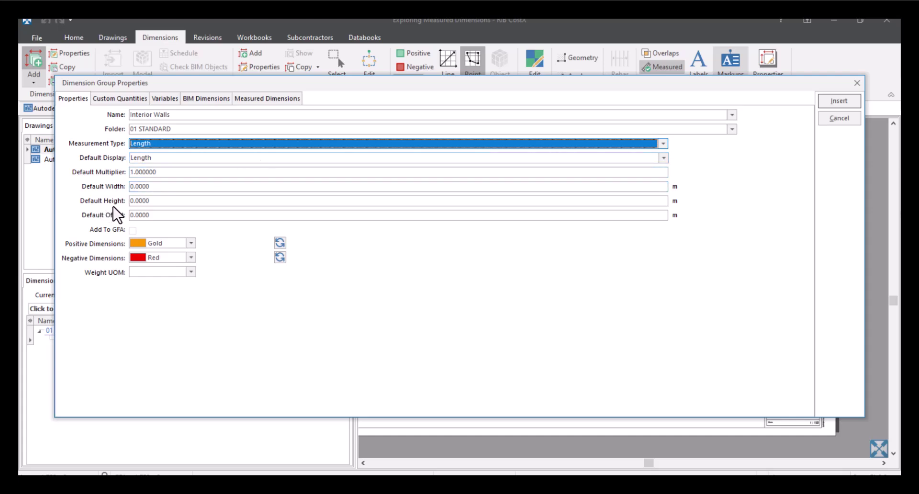
{"action": "left_click", "coordinate": [151, 204]}
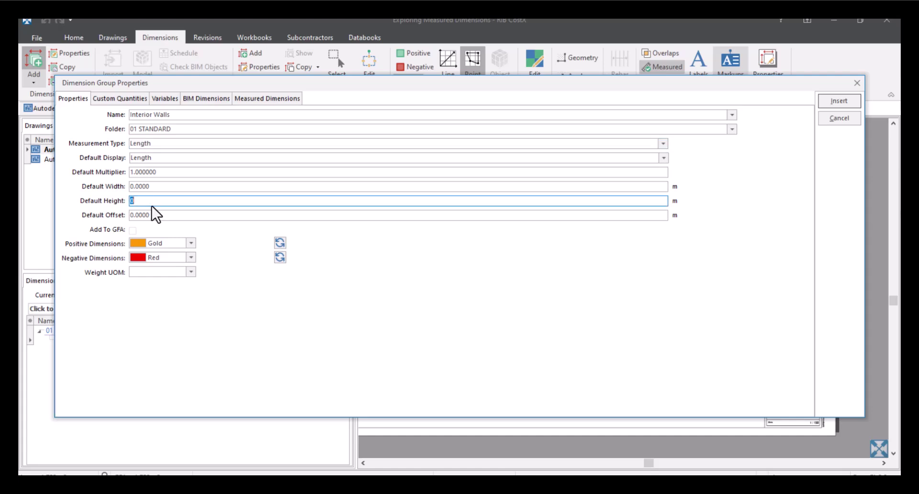
{"action": "type", "text": "2.6"}
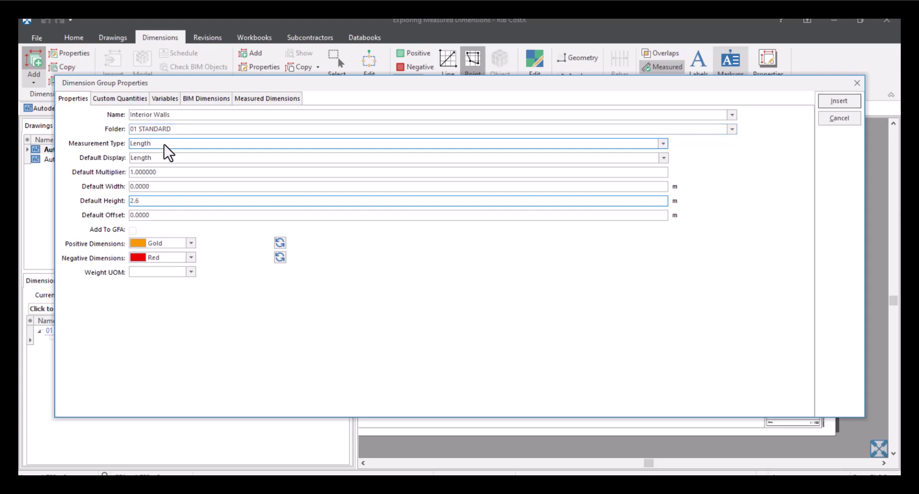
Review how the measured dimensions are calculated, keep the default height in use and insert the Interior Walls group
{"action": "left_click", "coordinate": [269, 100]}
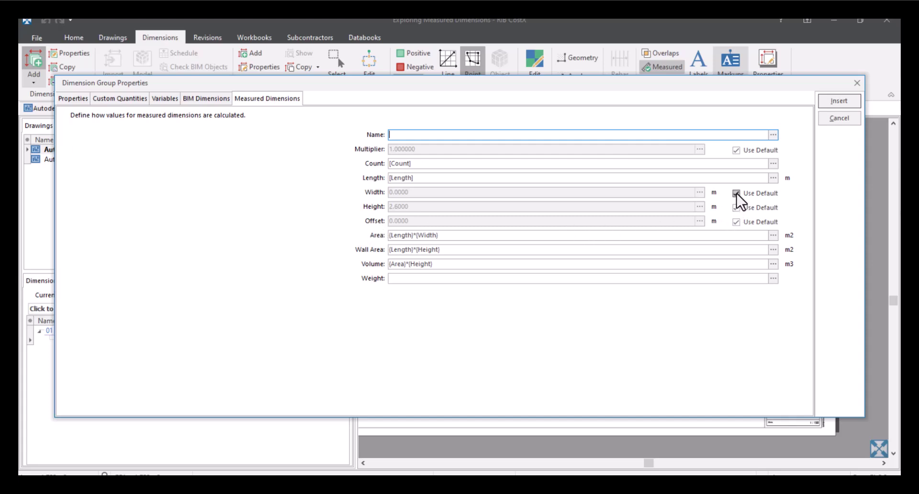
{"action": "left_click", "coordinate": [735, 208]}
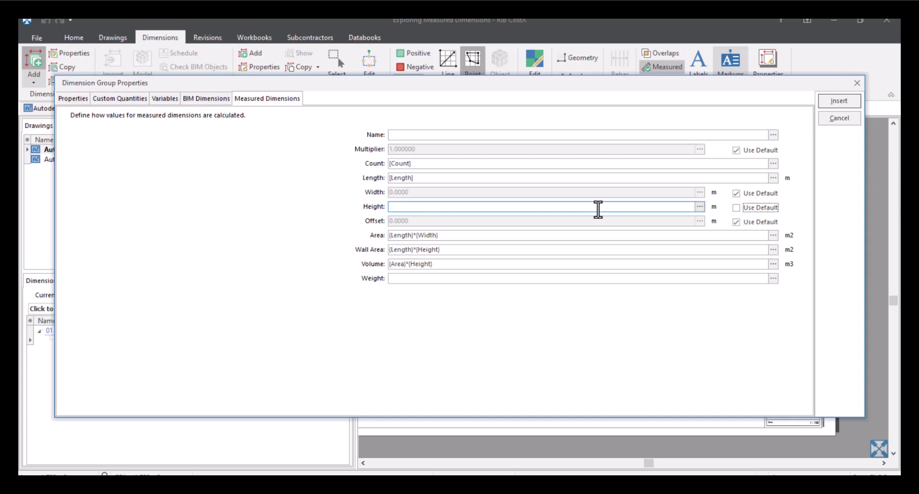
{"action": "left_click", "coordinate": [736, 207]}
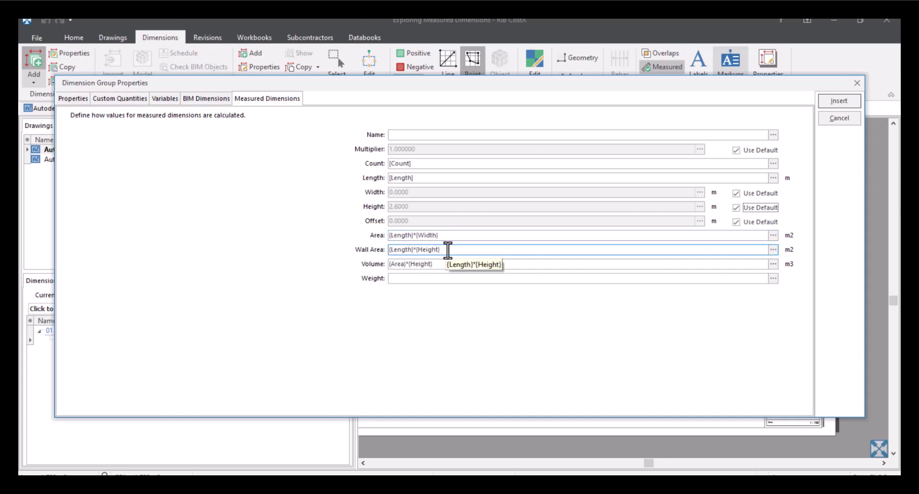
{"action": "left_click", "coordinate": [838, 100]}
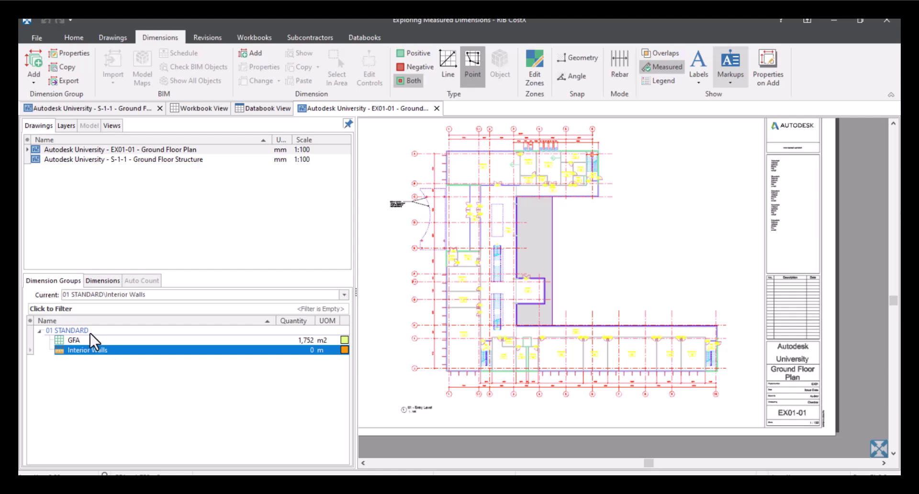
Measure the walls of Conference room 103 in line mode, tracing from the door opening around the room
{"action": "left_click", "coordinate": [449, 66]}
{"action": "left_click", "coordinate": [688, 357]}
{"action": "scroll", "coordinate": [693, 355], "scroll_direction": "up", "scroll_amount": 3}
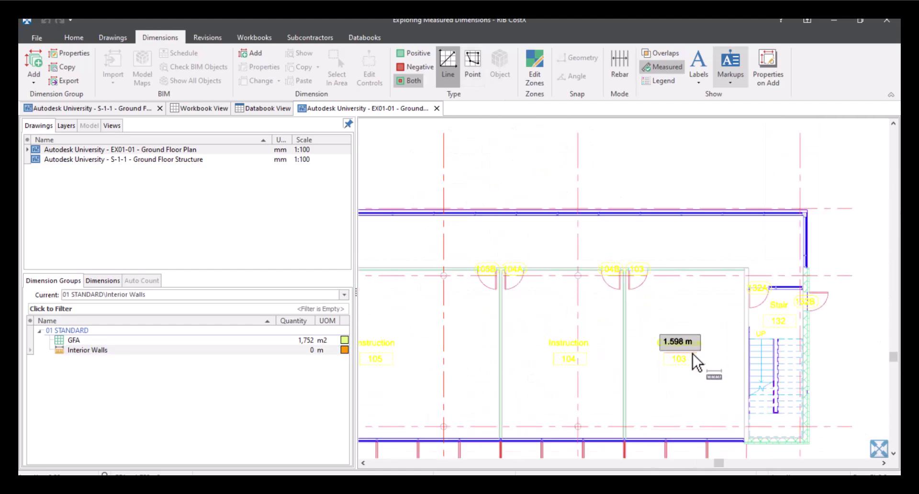
{"action": "scroll", "coordinate": [645, 378], "scroll_direction": "up", "scroll_amount": 3}
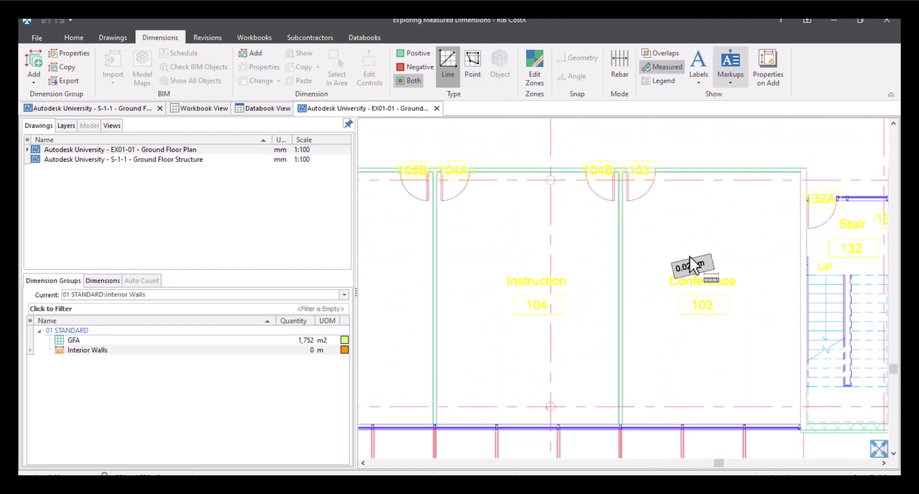
{"action": "double_click", "coordinate": [718, 173]}
{"action": "left_click", "coordinate": [799, 172]}
{"action": "double_click", "coordinate": [800, 423]}
{"action": "left_click", "coordinate": [794, 423]}
{"action": "left_click", "coordinate": [622, 423]}
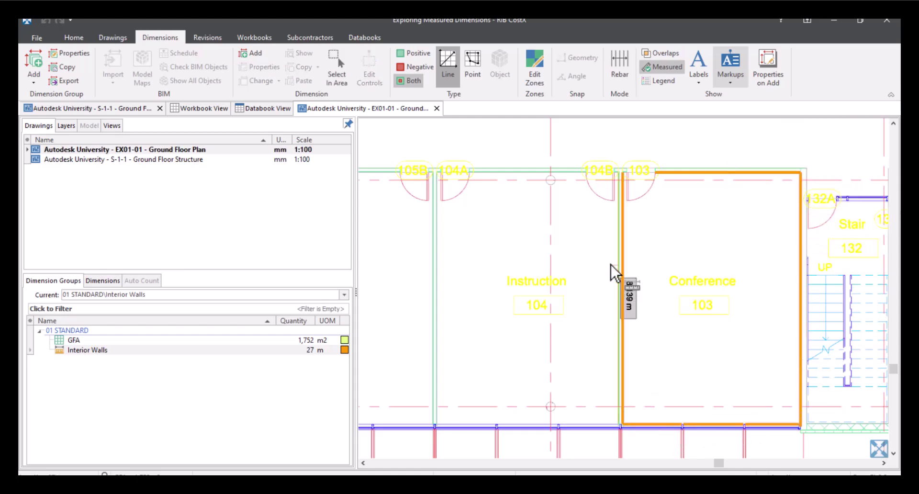
Measure the walls of the adjoining Instruction room 104 from its door opening around the room
{"action": "double_click", "coordinate": [607, 242]}
{"action": "left_click", "coordinate": [437, 173]}
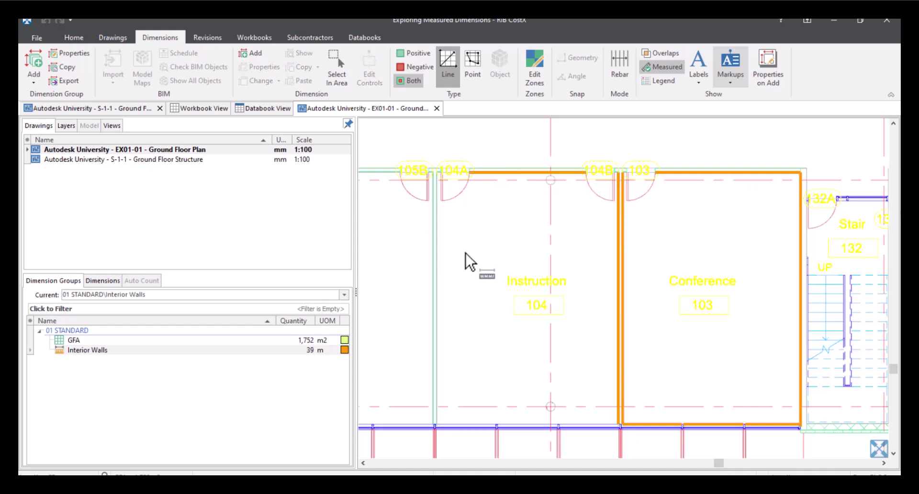
{"action": "double_click", "coordinate": [480, 418]}
Measure the walls of the three remaining Instruction rooms in the row beyond room 104
{"action": "scroll", "coordinate": [510, 376], "scroll_direction": "down", "scroll_amount": 3}
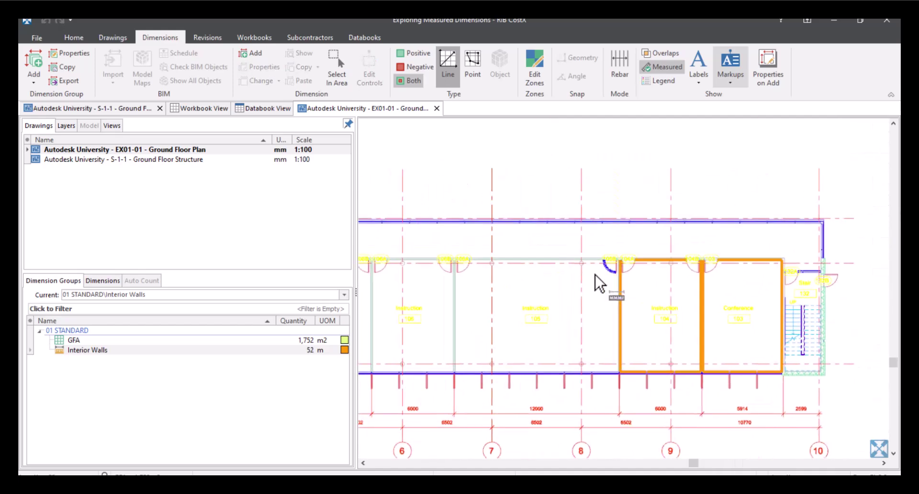
{"action": "left_click", "coordinate": [467, 357], "text": "ctrl"}
{"action": "left_click_drag", "start_coordinate": [467, 358], "coordinate": [592, 373]}
{"action": "left_click", "coordinate": [503, 359], "text": "ctrl"}
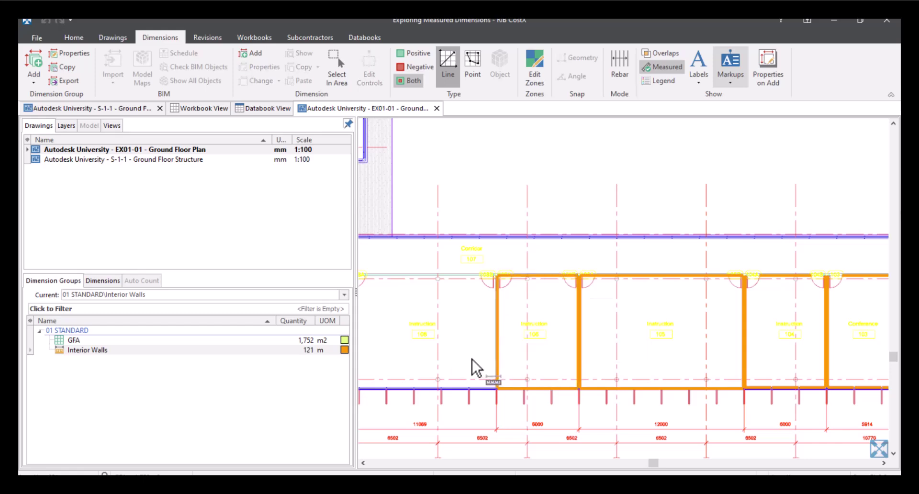
{"action": "scroll", "coordinate": [487, 390], "scroll_direction": "down", "scroll_amount": 3}
{"action": "double_click", "coordinate": [495, 371]}
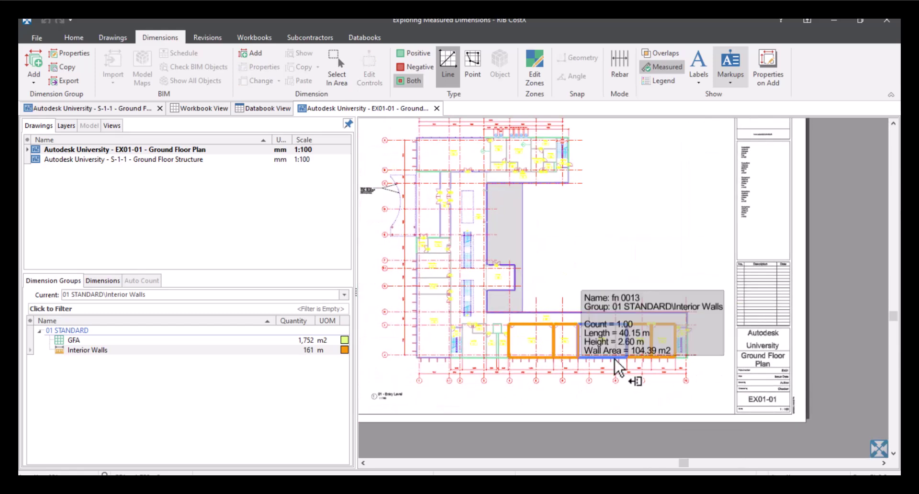
Check the Interior Walls group's quantities and look over the measured rooms on the full plan
{"action": "left_click", "coordinate": [306, 350]}
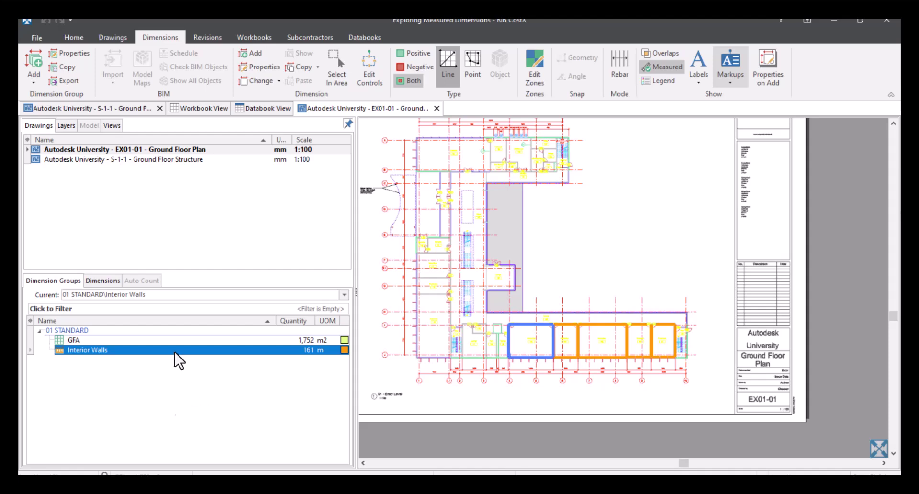
{"action": "mouse_move", "coordinate": [178, 360]}
{"action": "mouse_move", "coordinate": [196, 357]}
{"action": "scroll", "coordinate": [600, 212], "scroll_direction": "down", "scroll_amount": 3}
{"action": "scroll", "coordinate": [621, 245], "scroll_direction": "up", "scroll_amount": 3}
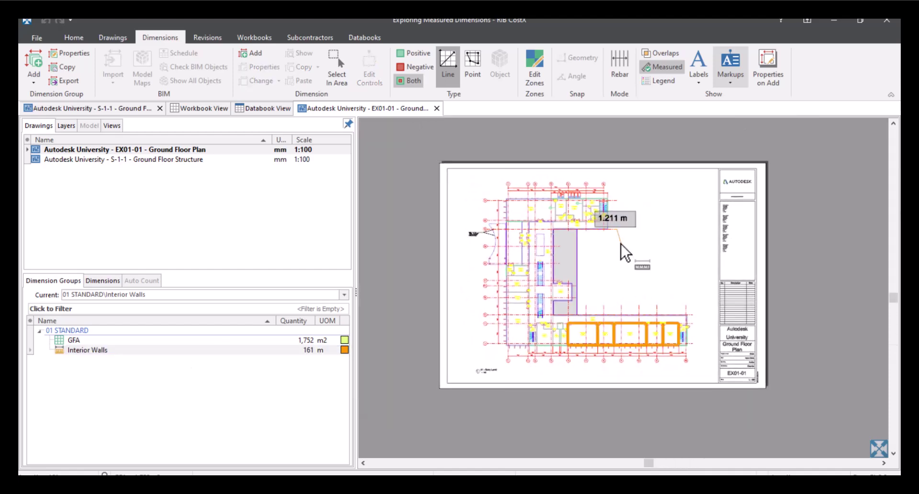
{"action": "left_click_drag", "start_coordinate": [621, 246], "coordinate": [656, 262]}
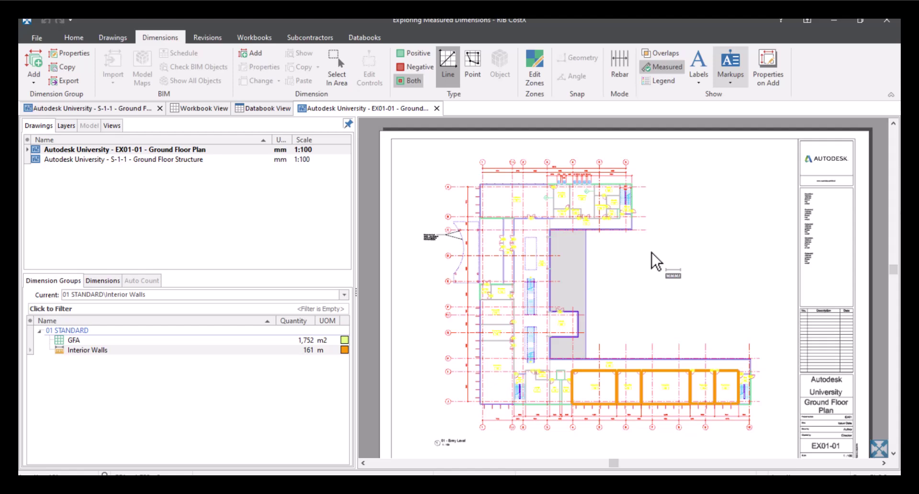
Open the S-1-1 Ground Floor Structure drawing and start a dimension group named 2 Pile 800 x 1800 x 900mm
{"action": "double_click", "coordinate": [151, 161]}
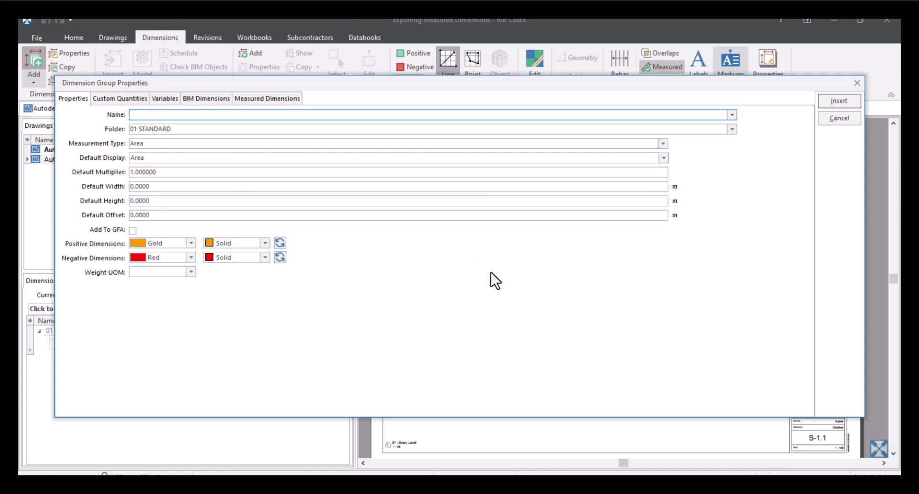
{"action": "type", "text": "2 Pl"}
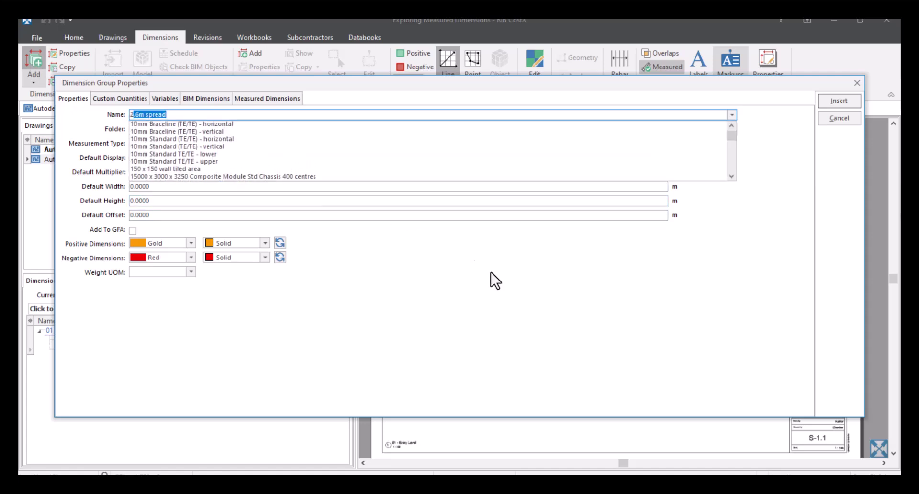
{"action": "type", "text": "le 800 x 1800"}
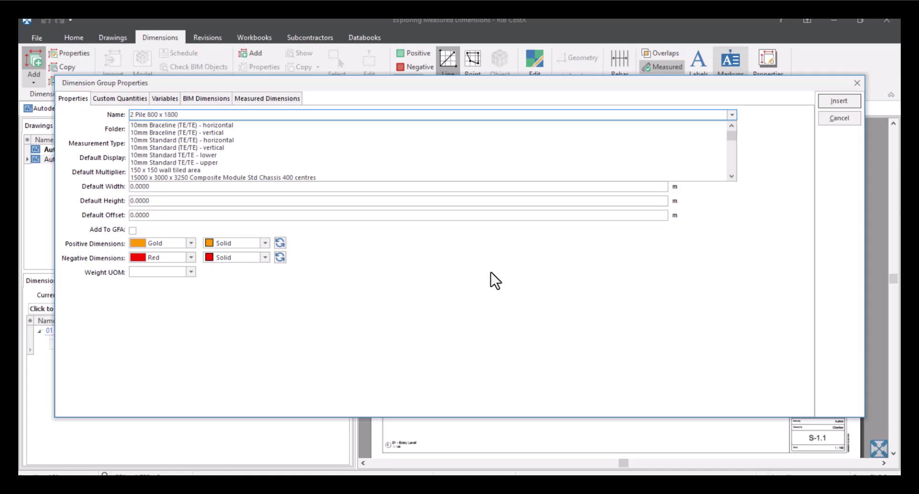
{"action": "type", "text": " x 900mm"}
{"action": "left_click", "coordinate": [314, 185]}
Assign the pile cap group to the folder 02 SUBSTRUCTURE\PILE CAPS
{"action": "left_click", "coordinate": [215, 128]}
{"action": "type", "text": "02"}
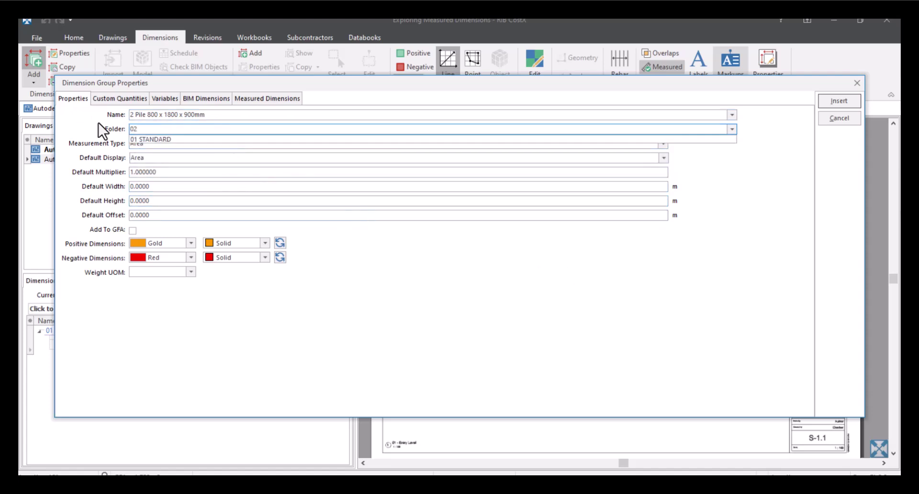
{"action": "key", "text": "Caps_Lock"}
{"action": "type", "text": "S"}
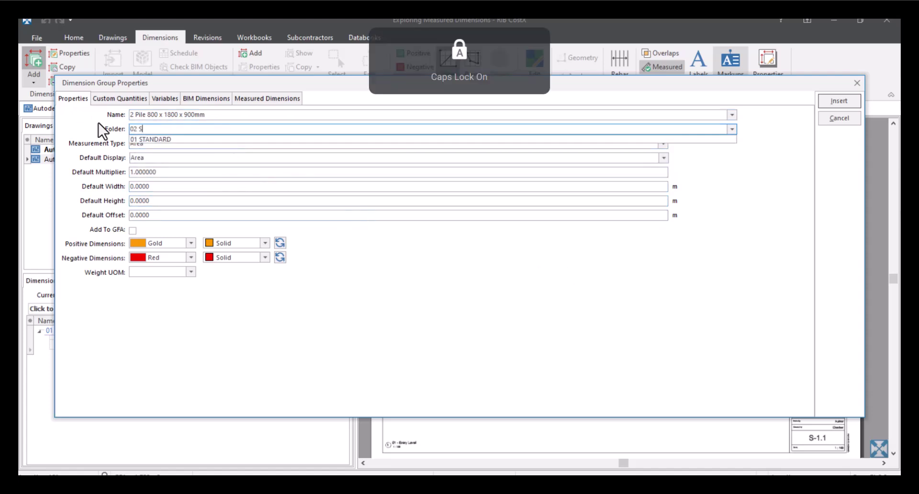
{"action": "type", "text": "UBSTRUCTURE"}
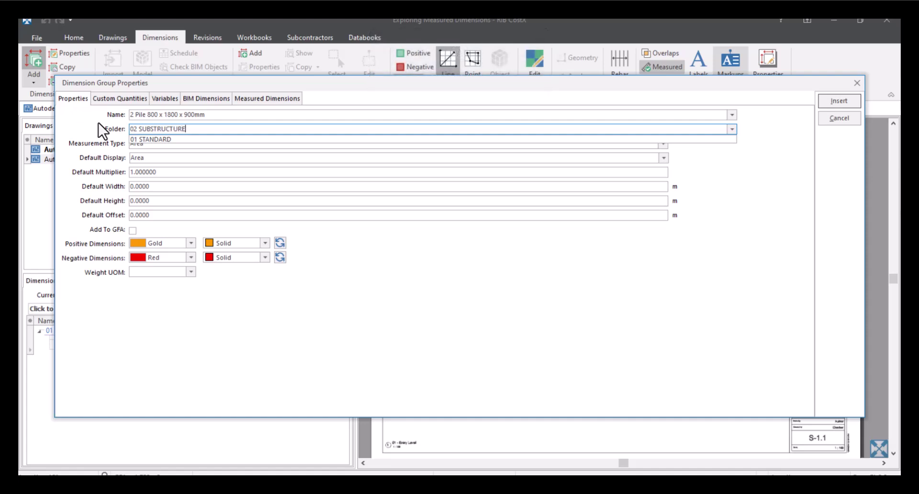
{"action": "type", "text": "\\PILE CAPS"}
{"action": "left_click", "coordinate": [741, 169]}
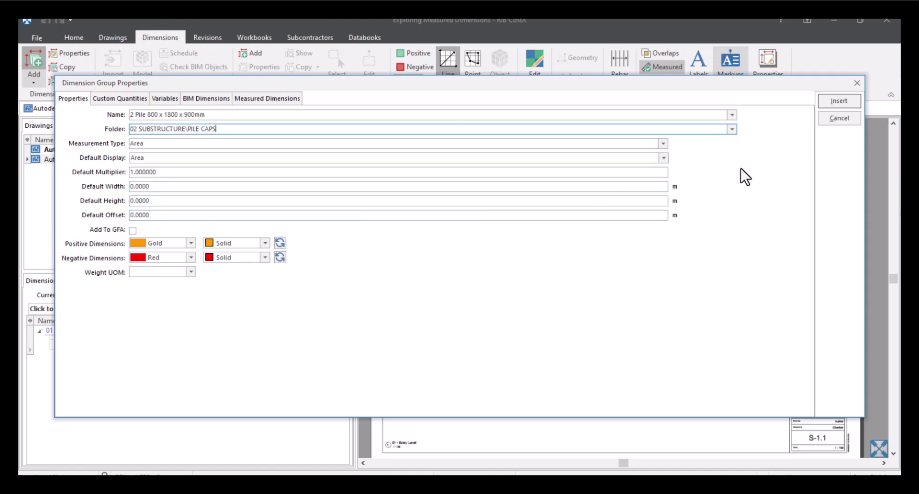
Set the pile cap group's measurement type to Count and its default height to 0.9 m
{"action": "left_click", "coordinate": [663, 143]}
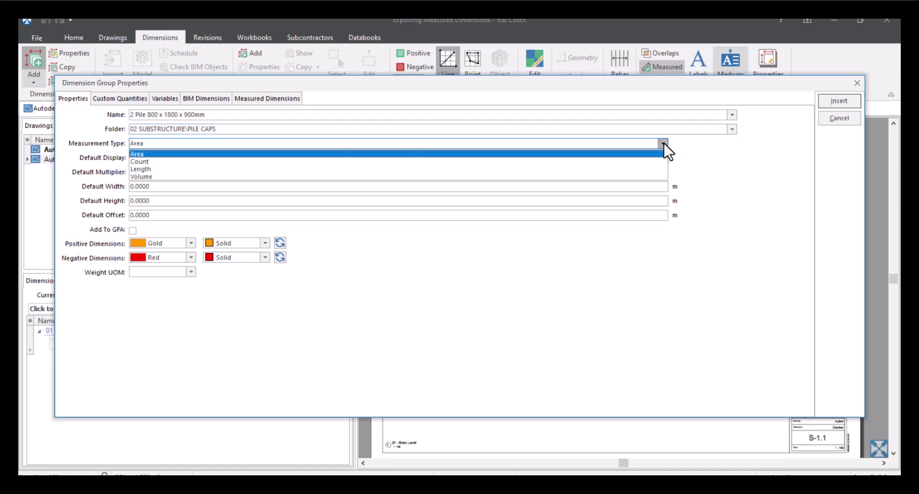
{"action": "left_click", "coordinate": [629, 163]}
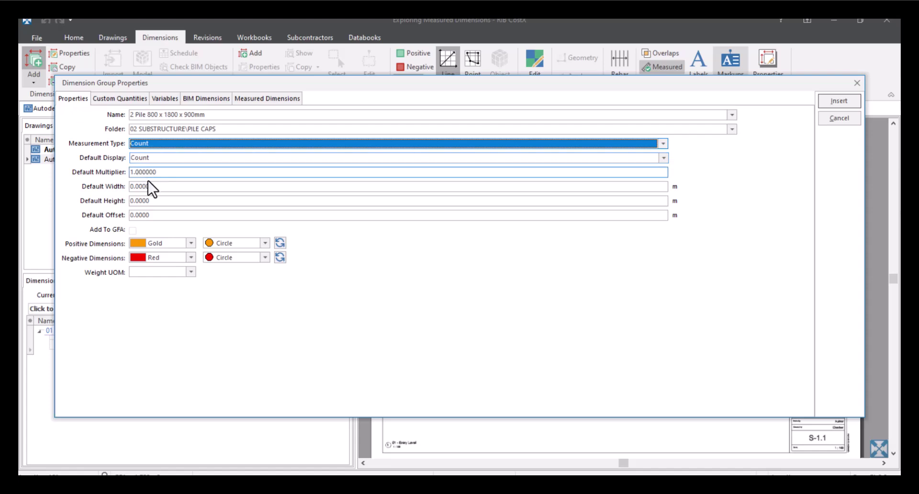
{"action": "left_click", "coordinate": [152, 201]}
{"action": "type", "text": ".9"}
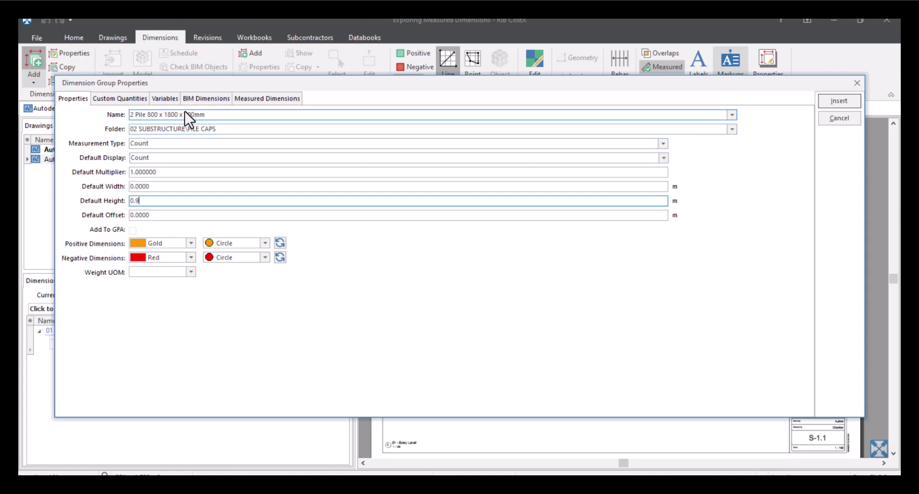
Set the symbol for positive dimensions to Cross and give it a random colour
{"action": "left_click", "coordinate": [264, 243]}
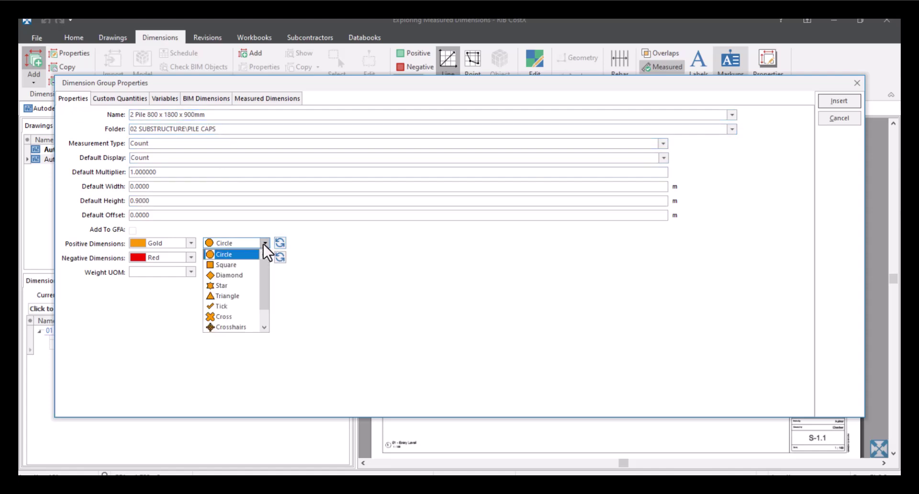
{"action": "left_click", "coordinate": [230, 317]}
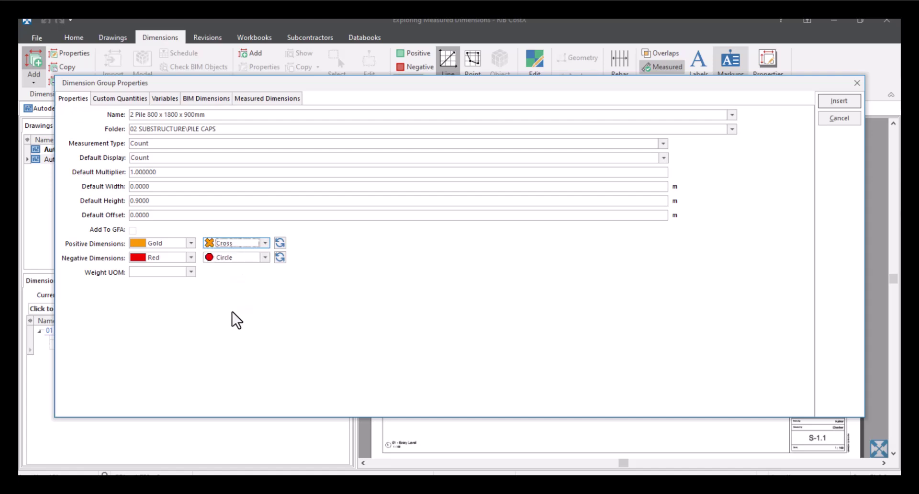
{"action": "left_click", "coordinate": [281, 244]}
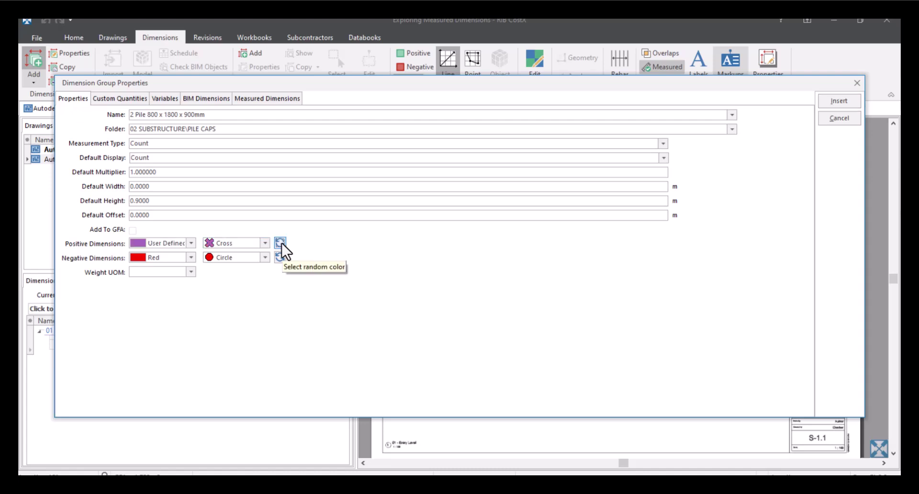
{"action": "left_click", "coordinate": [281, 243]}
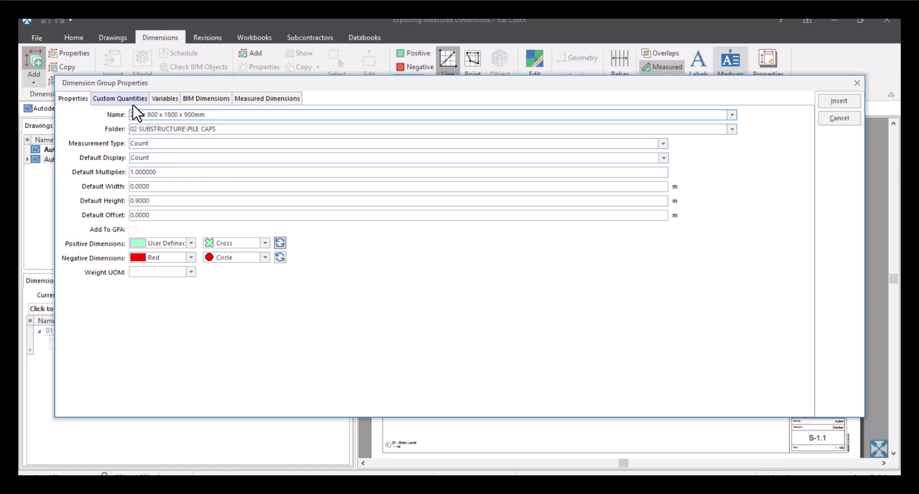
Add a custom quantity named Working Space to the pile cap group
{"action": "left_click", "coordinate": [117, 99]}
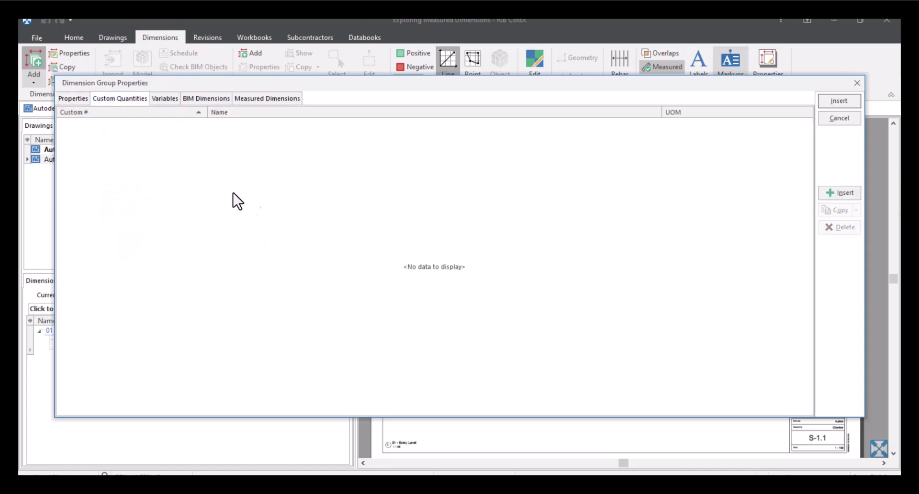
{"action": "left_click", "coordinate": [834, 193]}
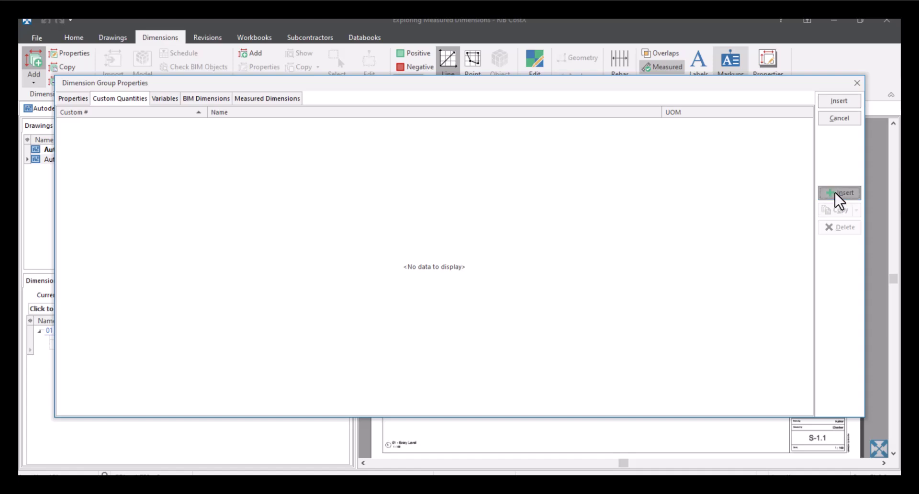
{"action": "left_click", "coordinate": [306, 124]}
{"action": "type", "text": "wORKING sd"}
{"action": "key", "text": "BackSpace"}
{"action": "key", "text": "BackSpace"}
{"action": "key", "text": "BackSpace"}
{"action": "key", "text": "BackSpace"}
{"action": "key", "text": "BackSpace"}
{"action": "key", "text": "BackSpace"}
{"action": "key", "text": "BackSpace"}
{"action": "key", "text": "BackSpace"}
{"action": "key", "text": "BackSpace"}
{"action": "key", "text": "BackSpace"}
{"action": "key", "text": "Caps_Lock"}
{"action": "type", "text": "Working Space"}
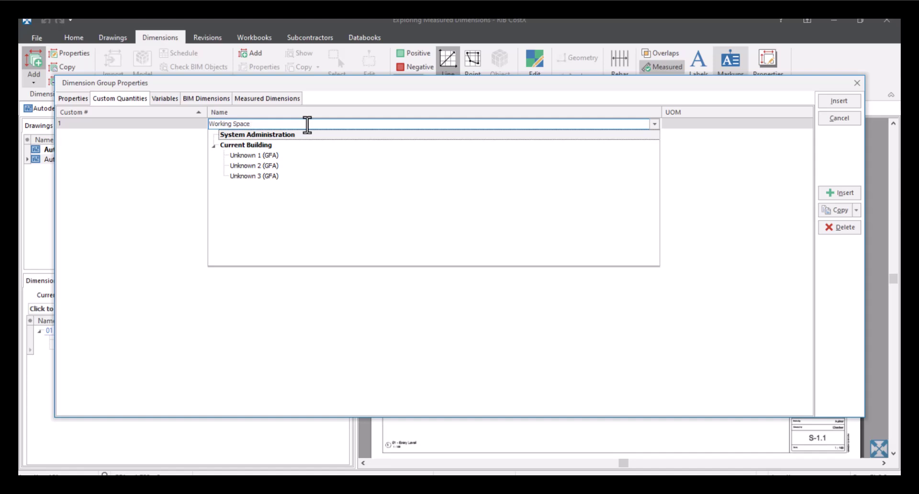
Set the unit of the Working Space quantity to m3
{"action": "left_click", "coordinate": [739, 123]}
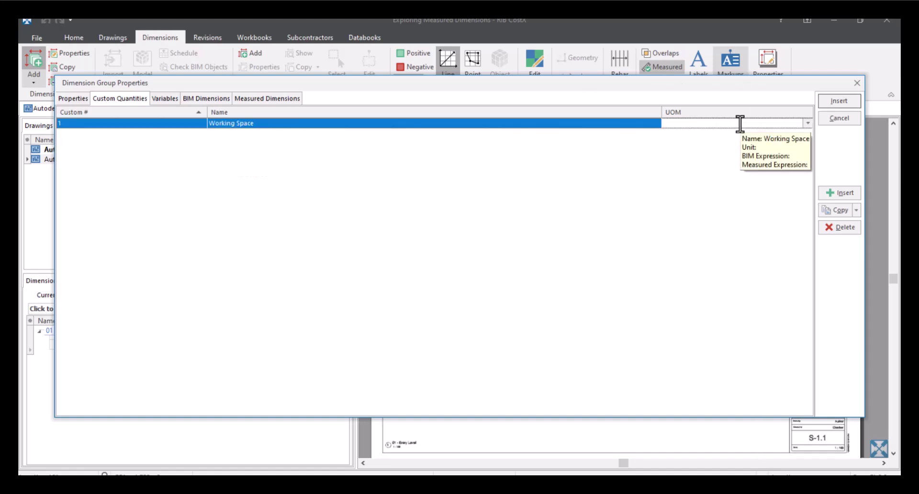
{"action": "left_click", "coordinate": [807, 124]}
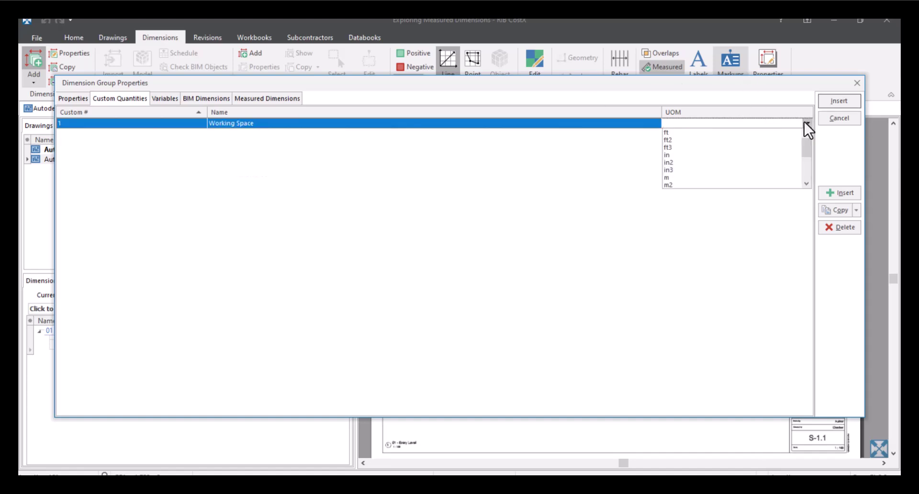
{"action": "scroll", "coordinate": [787, 151], "scroll_direction": "down", "scroll_amount": 2}
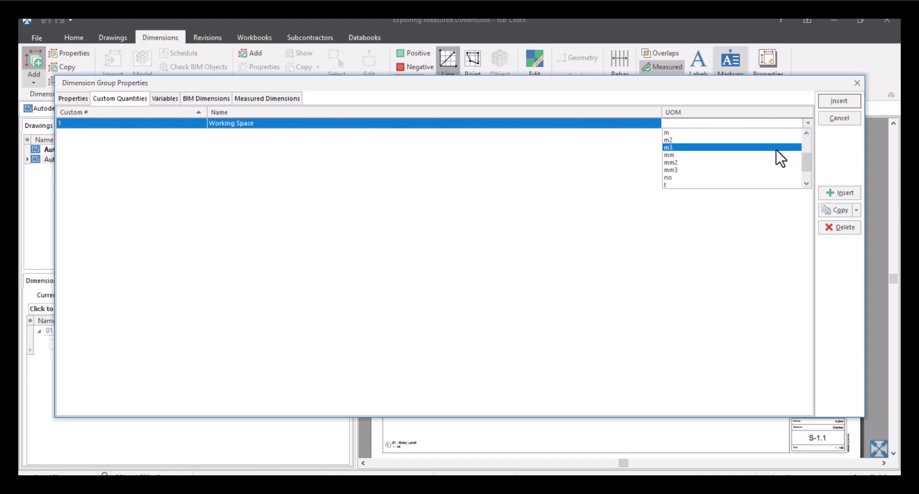
{"action": "left_click", "coordinate": [779, 154]}
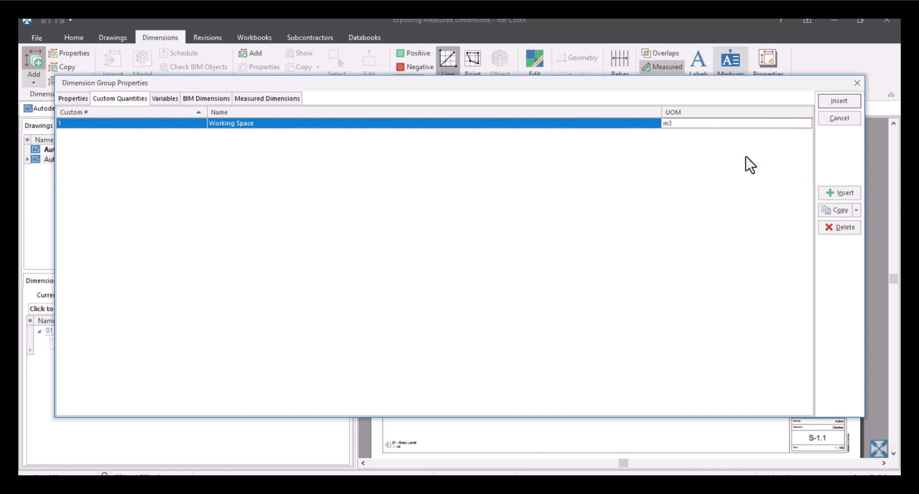
Define the measured dimension expressions for the pile caps: length 2*(0.8+1.8) and area 0.8*1.8
{"action": "left_click", "coordinate": [259, 100]}
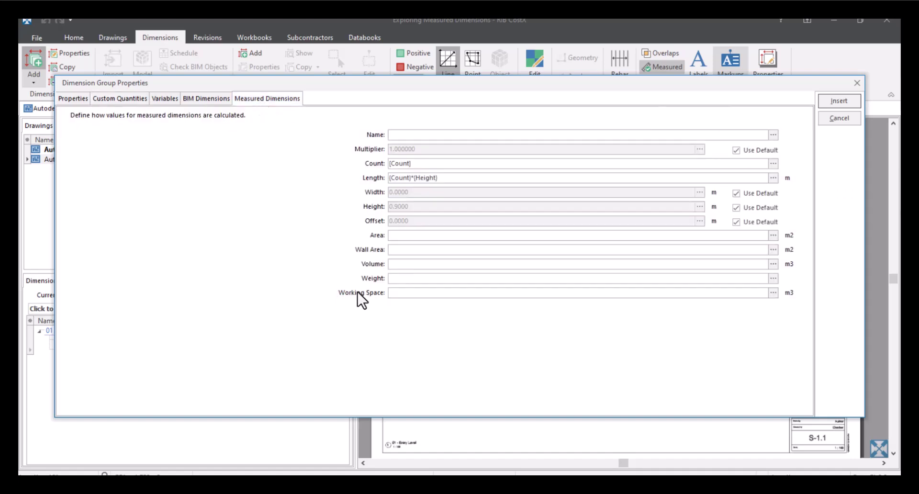
{"action": "left_click", "coordinate": [371, 298]}
{"action": "left_click", "coordinate": [439, 178]}
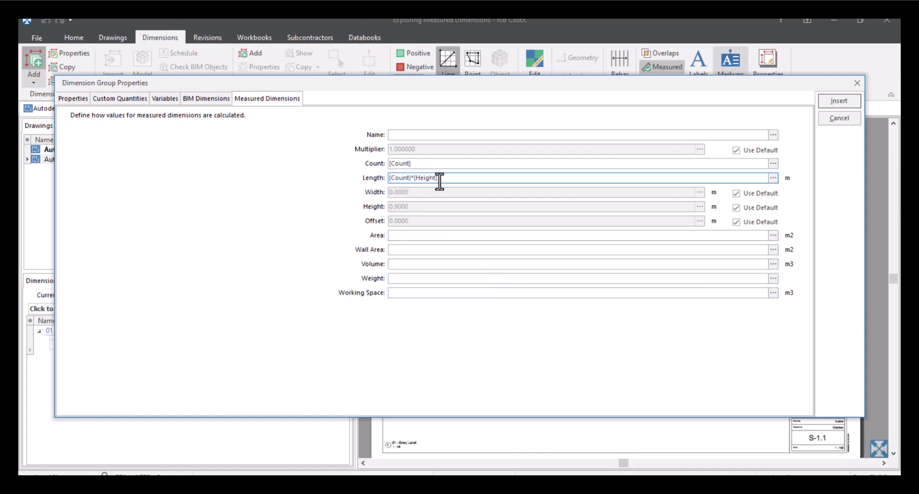
{"action": "left_click_drag", "start_coordinate": [449, 179], "coordinate": [381, 180]}
{"action": "type", "text": "2"}
{"action": "type", "text": "*["}
{"action": "type", "text": "0.8"}
{"action": "type", "text": "+1."}
{"action": "type", "text": "8)"}
{"action": "left_click", "coordinate": [406, 235]}
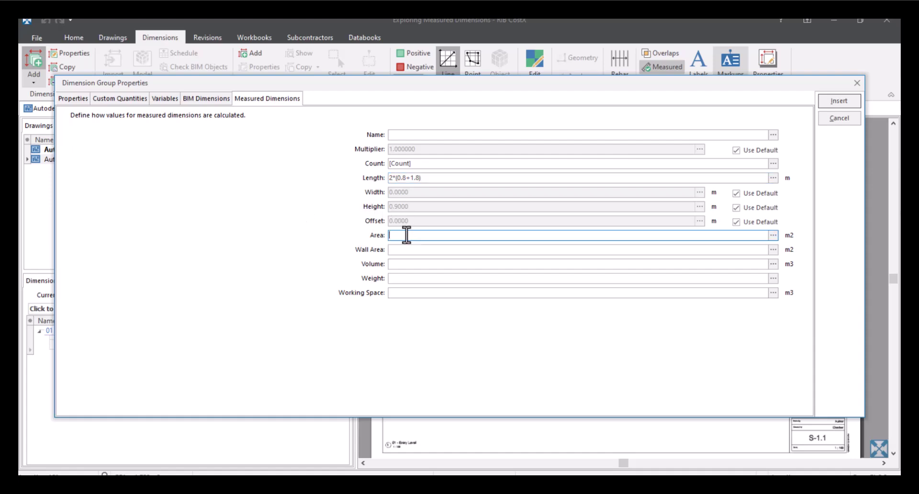
{"action": "type", "text": "0.8*1.8"}
Build the measured volume expression {Area}*{Height} in the expression editor
{"action": "left_click", "coordinate": [408, 262]}
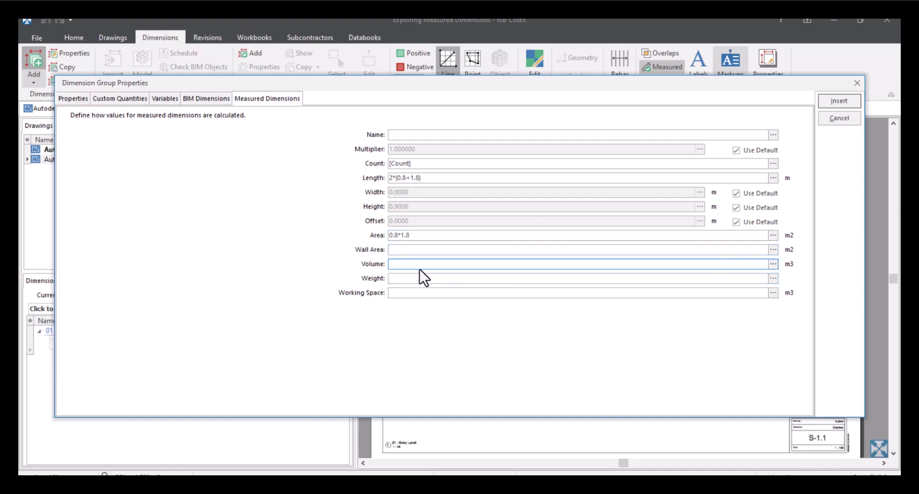
{"action": "left_click", "coordinate": [773, 264]}
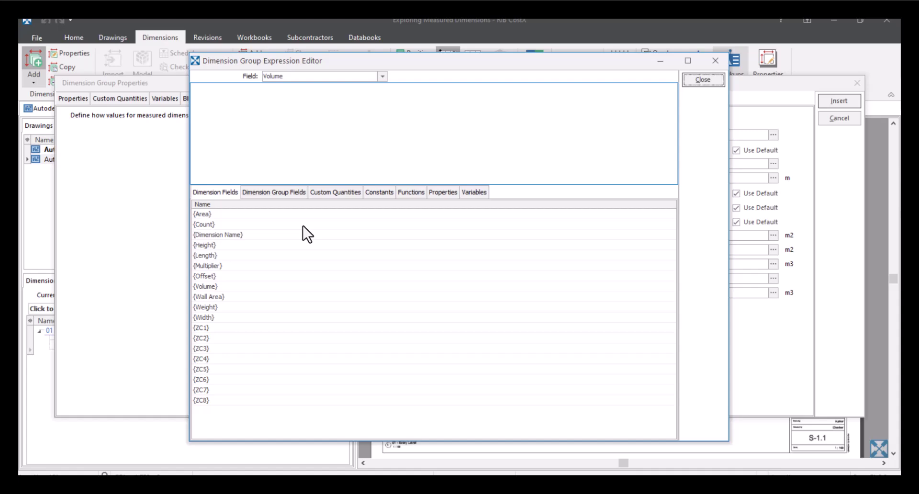
{"action": "double_click", "coordinate": [222, 215]}
{"action": "type", "text": "*"}
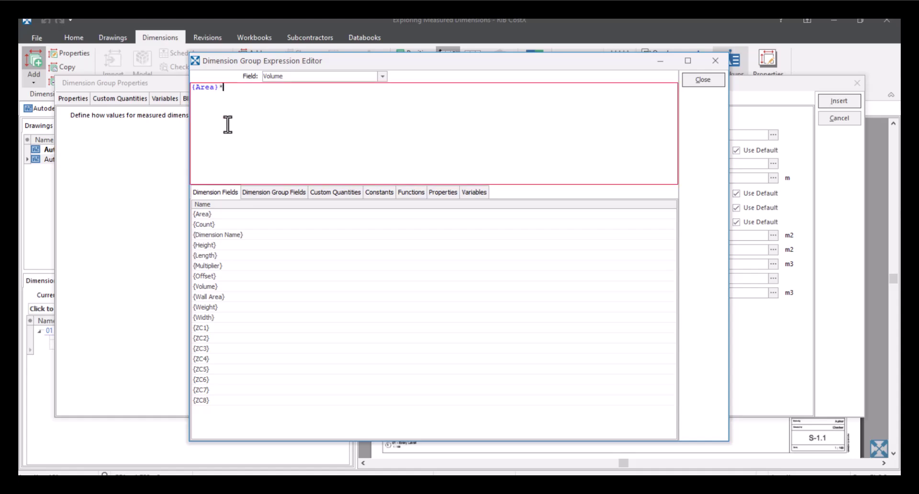
{"action": "double_click", "coordinate": [238, 244]}
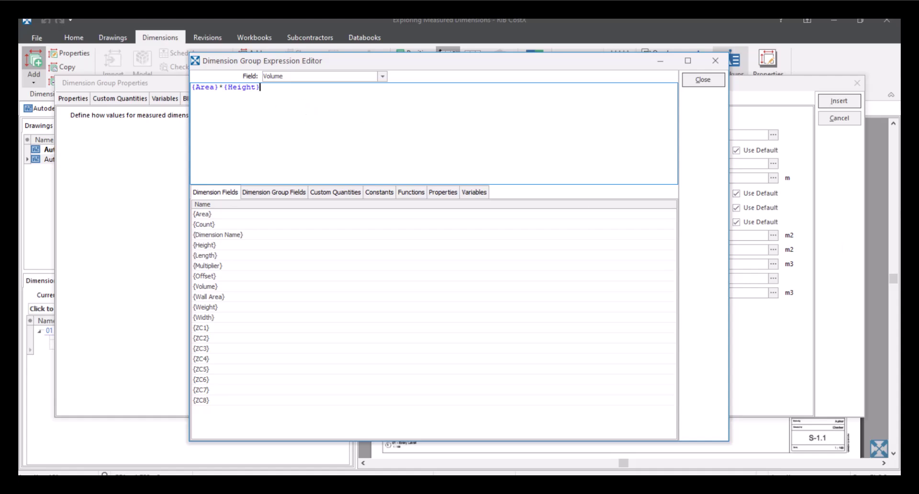
{"action": "left_click", "coordinate": [702, 80]}
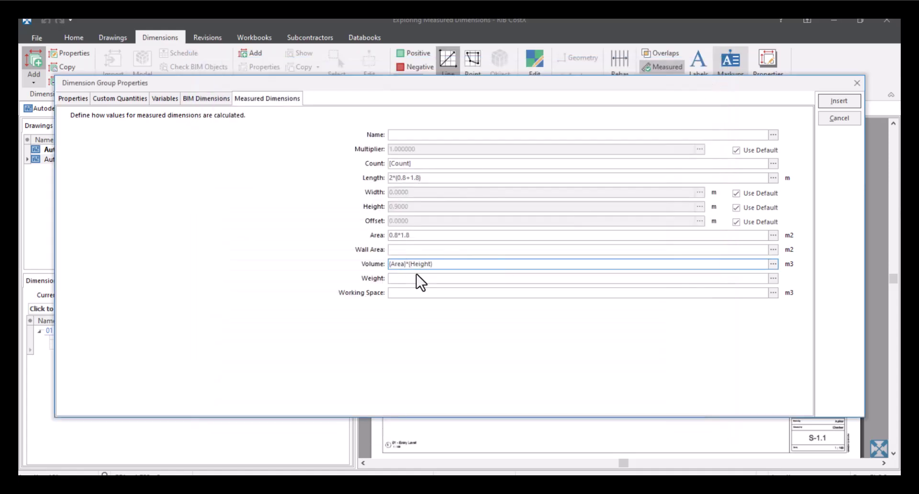
Build the Working Space expression {Length}*{Height}*1/2 and insert the completed pile cap group
{"action": "left_click", "coordinate": [452, 292]}
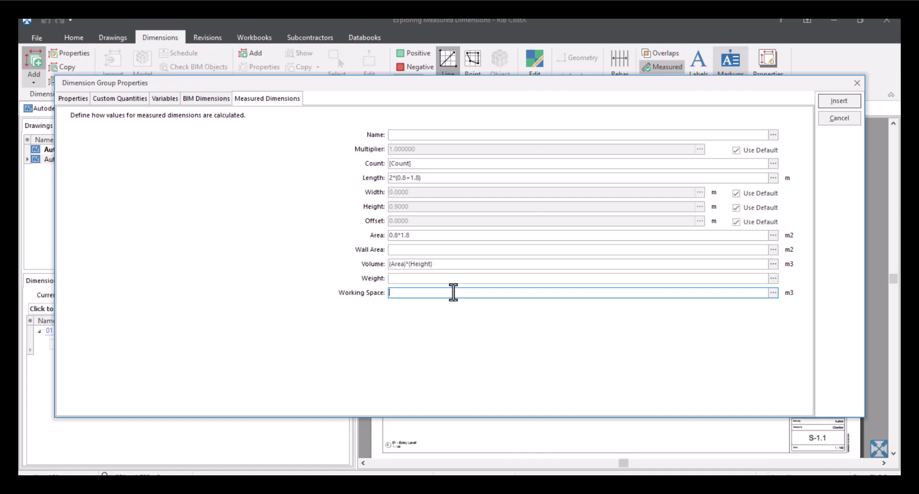
{"action": "left_click", "coordinate": [773, 293]}
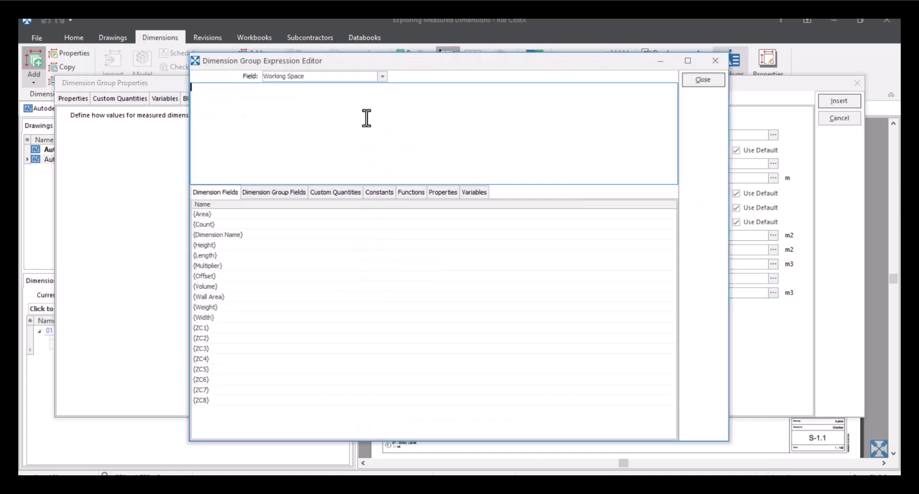
{"action": "double_click", "coordinate": [234, 256]}
{"action": "type", "text": "*"}
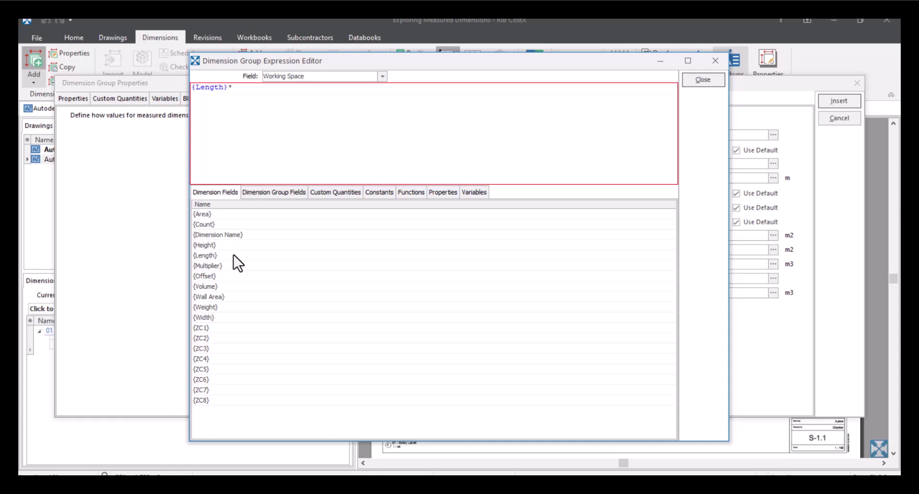
{"action": "double_click", "coordinate": [233, 248]}
{"action": "type", "text": "*1/2"}
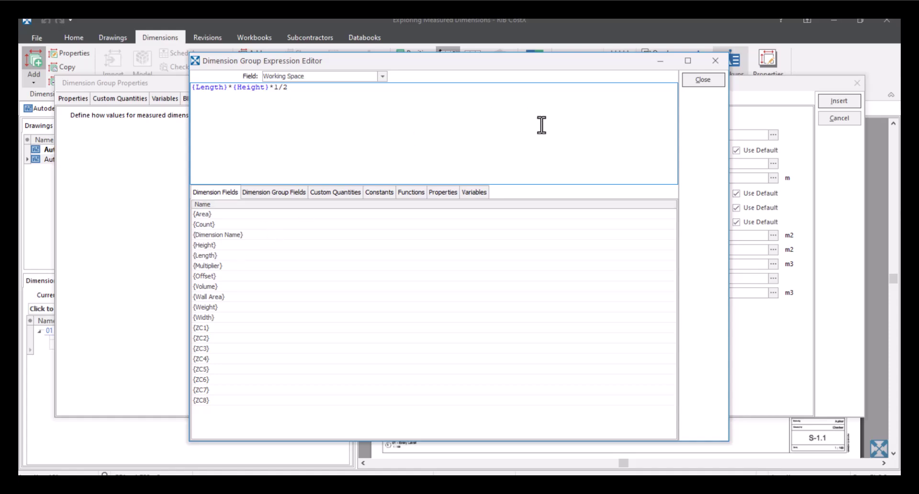
{"action": "left_click", "coordinate": [702, 80]}
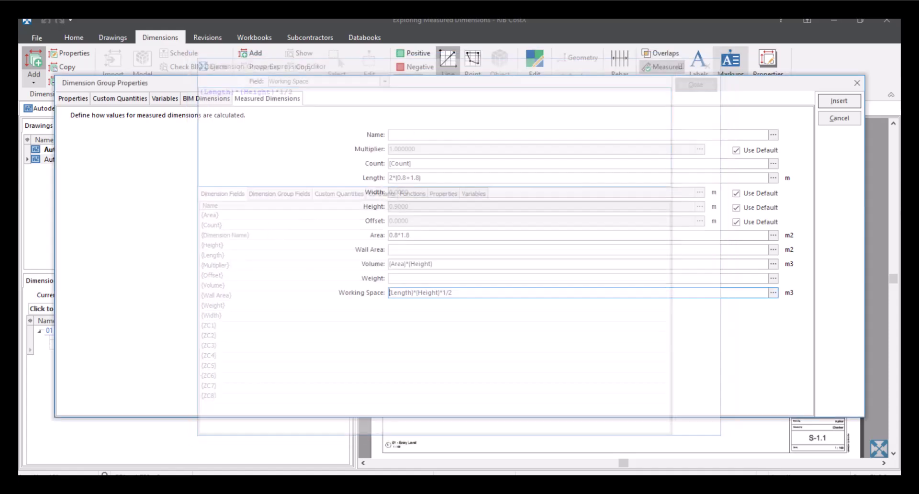
{"action": "left_click", "coordinate": [839, 101]}
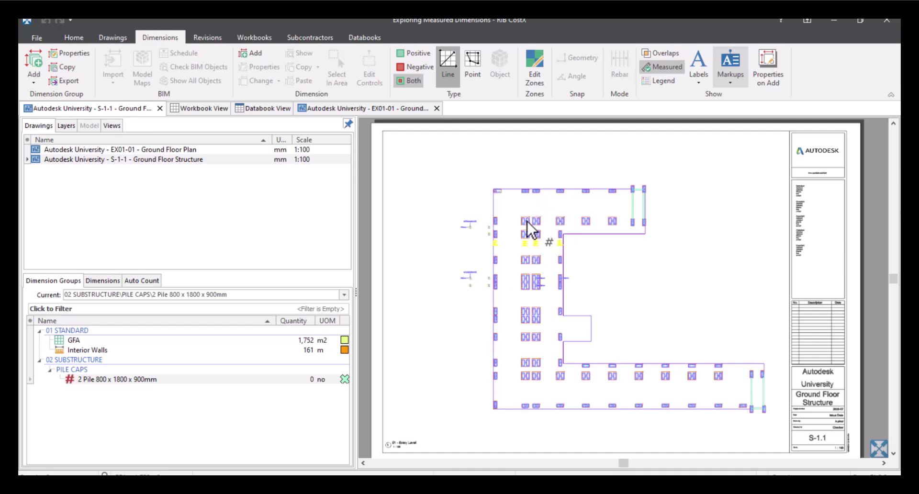
Count the large pile caps in the building's upper wing and the upper rows of the central wing with Point measurement
{"action": "scroll", "coordinate": [529, 221], "scroll_direction": "up", "scroll_amount": 5}
{"action": "scroll", "coordinate": [527, 221], "scroll_direction": "up", "scroll_amount": 4}
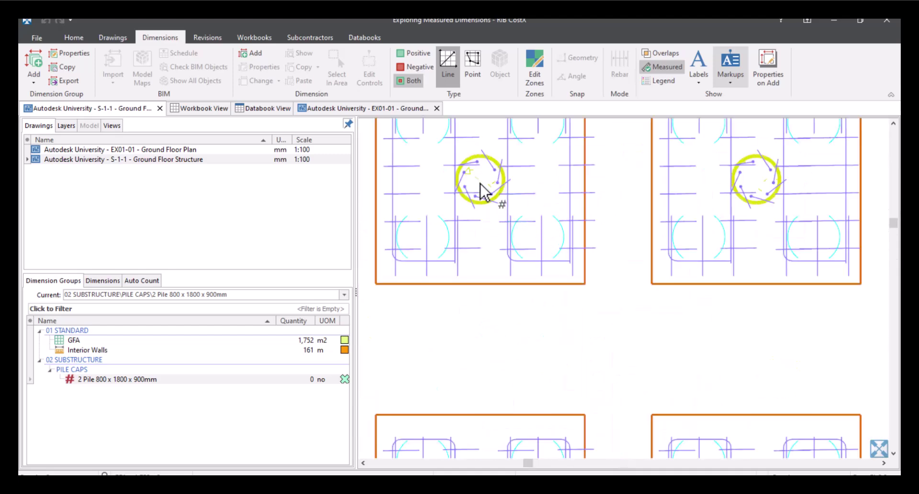
{"action": "left_click", "coordinate": [473, 74]}
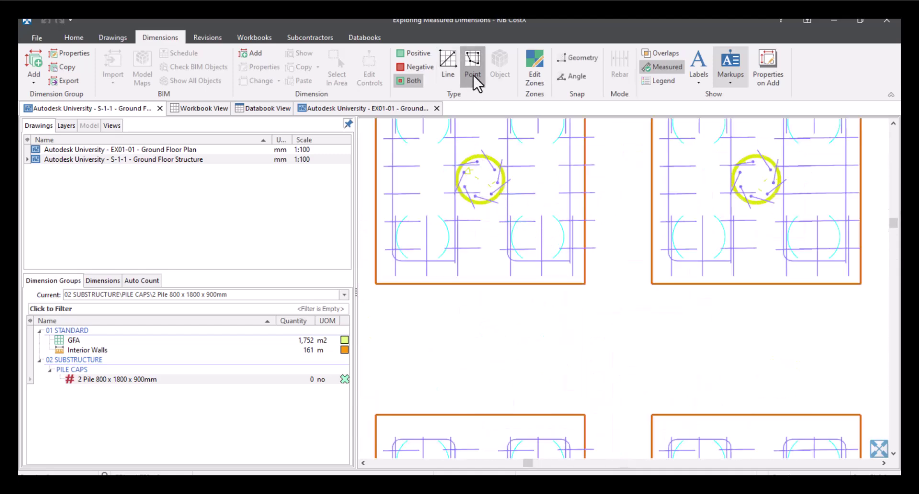
{"action": "left_click", "coordinate": [481, 178]}
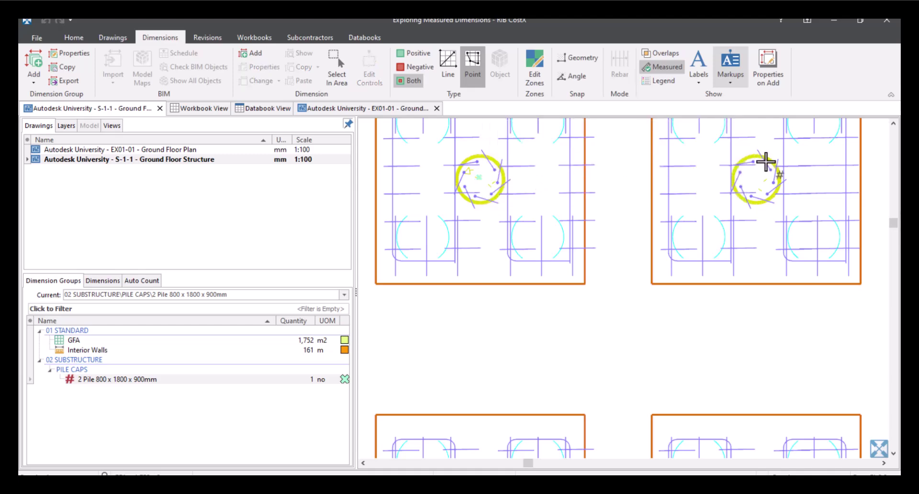
{"action": "left_click", "coordinate": [761, 175]}
{"action": "scroll", "coordinate": [795, 189], "scroll_direction": "down", "scroll_amount": 6}
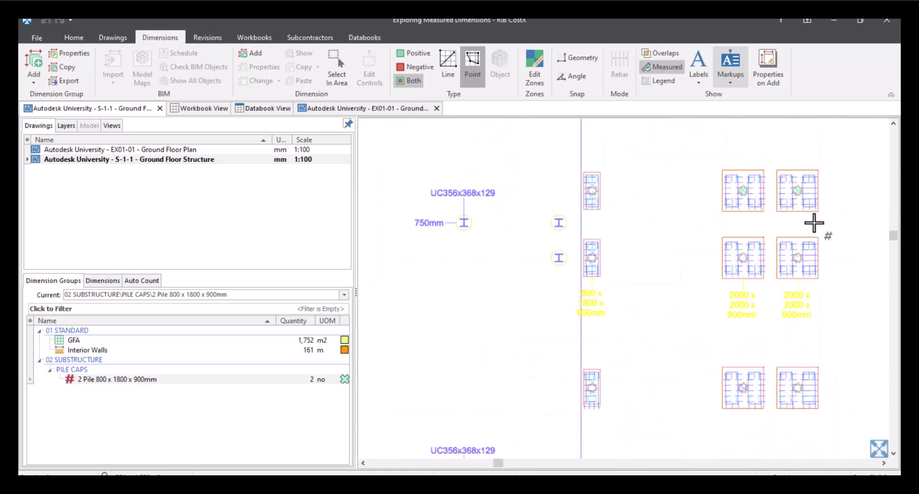
{"action": "left_click_drag", "start_coordinate": [775, 235], "coordinate": [470, 267]}
{"action": "left_click", "coordinate": [536, 239]}
{"action": "left_click", "coordinate": [624, 239]}
{"action": "left_click", "coordinate": [712, 241]}
{"action": "scroll", "coordinate": [553, 281], "scroll_direction": "up", "scroll_amount": 6}
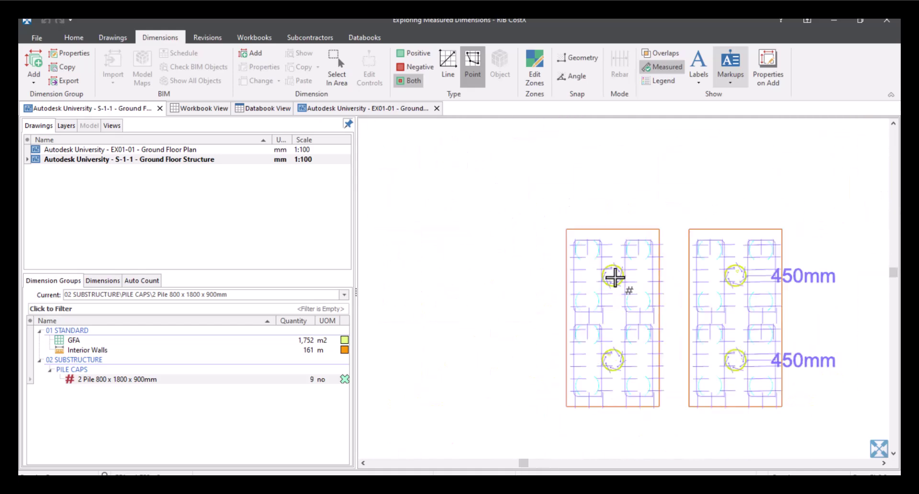
{"action": "scroll", "coordinate": [627, 355], "scroll_direction": "down", "scroll_amount": 5}
{"action": "scroll", "coordinate": [622, 200], "scroll_direction": "up", "scroll_amount": 2}
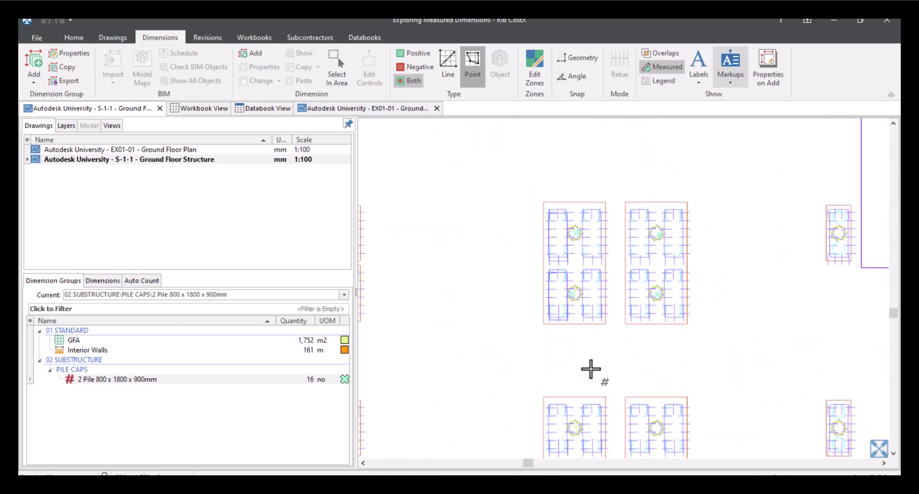
Count the remaining large pile caps in the lower rows of the central wing and along the building's lower wing
{"action": "left_click_drag", "start_coordinate": [580, 311], "coordinate": [497, 236]}
{"action": "left_click", "coordinate": [577, 237]}
{"action": "scroll", "coordinate": [584, 416], "scroll_direction": "down", "scroll_amount": 3}
{"action": "scroll", "coordinate": [481, 317], "scroll_direction": "up", "scroll_amount": 3}
{"action": "left_click", "coordinate": [656, 345]}
{"action": "scroll", "coordinate": [708, 358], "scroll_direction": "up", "scroll_amount": 1}
{"action": "left_click", "coordinate": [708, 357]}
{"action": "scroll", "coordinate": [708, 358], "scroll_direction": "down", "scroll_amount": 4}
{"action": "left_click", "coordinate": [520, 340]}
{"action": "left_click", "coordinate": [580, 340]}
{"action": "left_click", "coordinate": [639, 340]}
{"action": "left_click", "coordinate": [699, 341]}
{"action": "left_click", "coordinate": [758, 341]}
{"action": "left_click", "coordinate": [817, 340]}
{"action": "scroll", "coordinate": [851, 352], "scroll_direction": "down", "scroll_amount": 3}
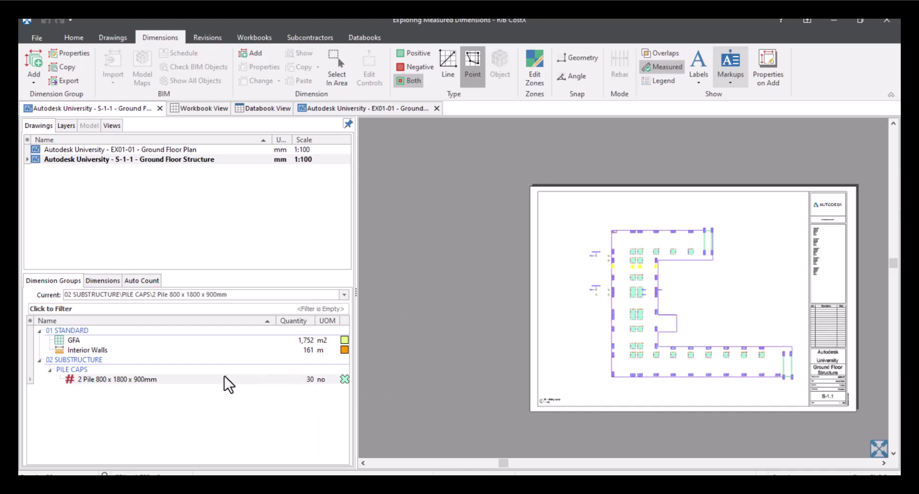
Examine the calculated quantities of the pile cap group and of one counted pile cap in the lower wing
{"action": "mouse_move", "coordinate": [219, 378]}
{"action": "left_click", "coordinate": [635, 357]}
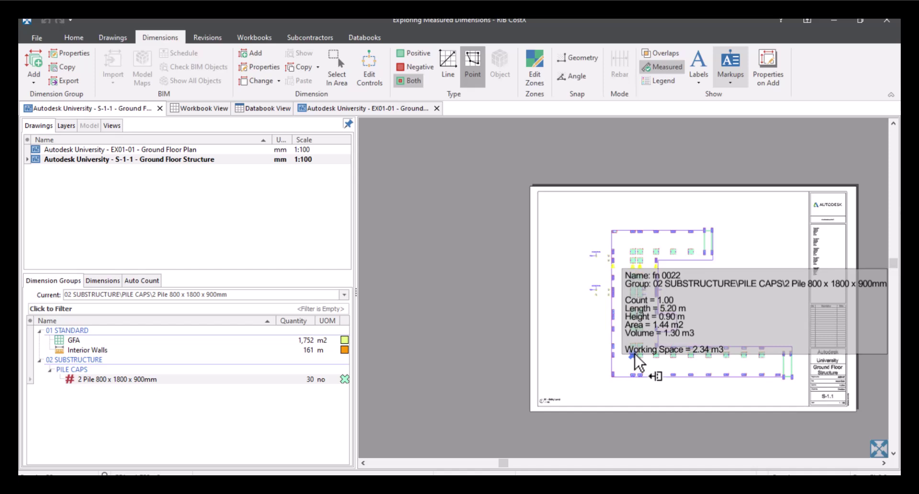
{"action": "key", "text": "Escape"}
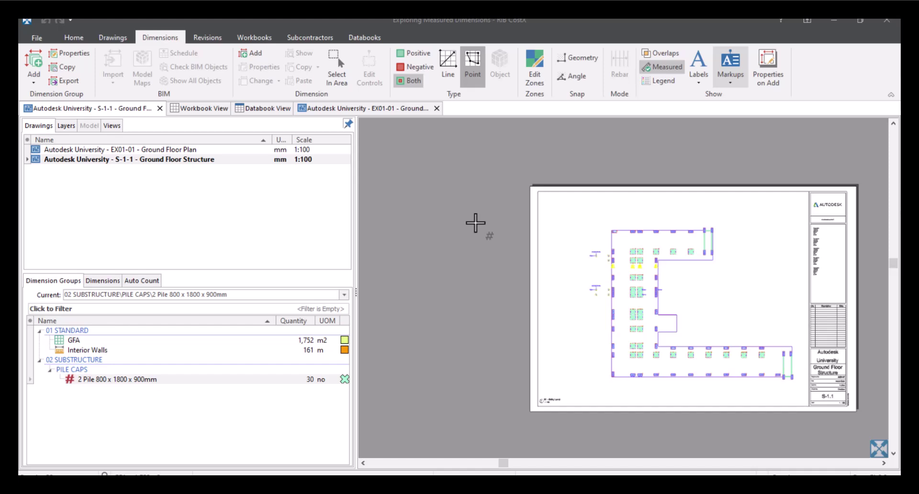
Open the EX01-01 Ground Floor Plan drawing and delete the Interior Walls dimension group
{"action": "double_click", "coordinate": [191, 150]}
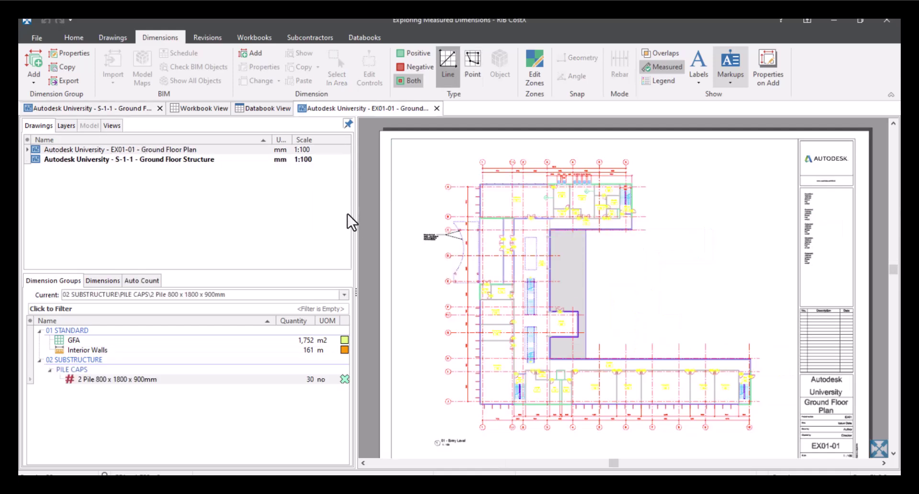
{"action": "left_click", "coordinate": [110, 351]}
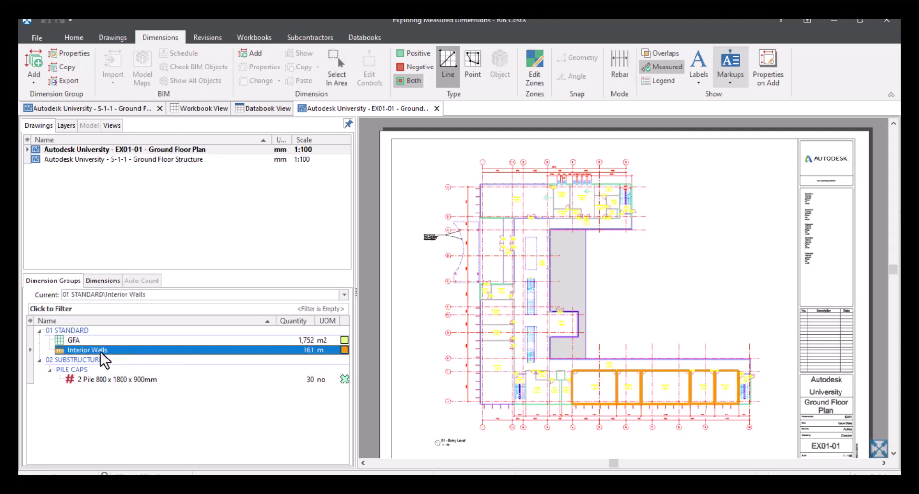
{"action": "mouse_move", "coordinate": [106, 351]}
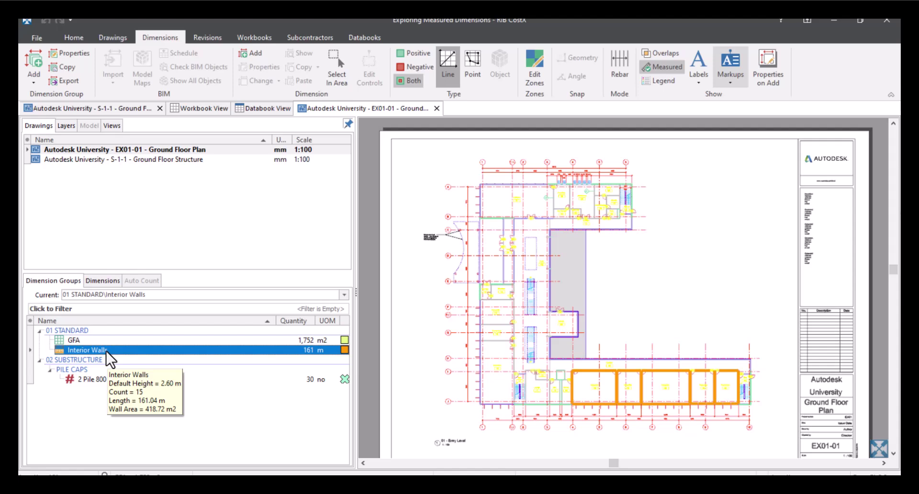
{"action": "right_click", "coordinate": [107, 352]}
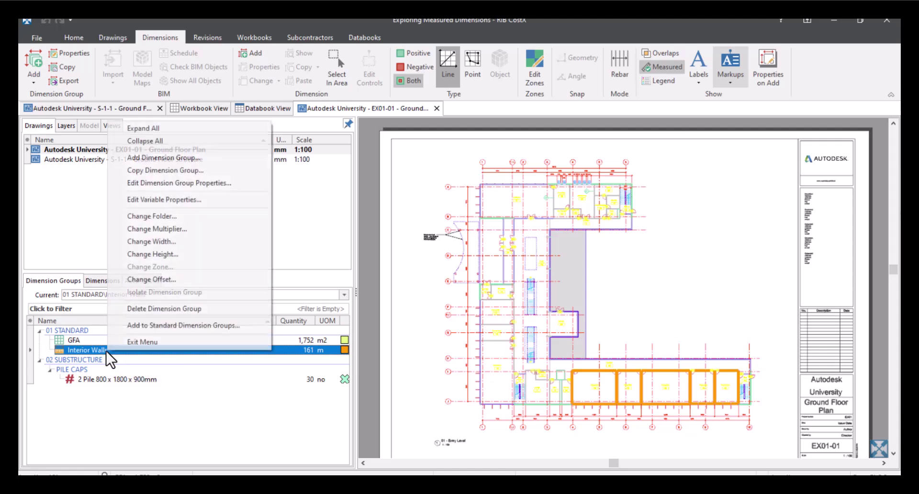
{"action": "left_click", "coordinate": [149, 310]}
{"action": "left_click", "coordinate": [433, 277]}
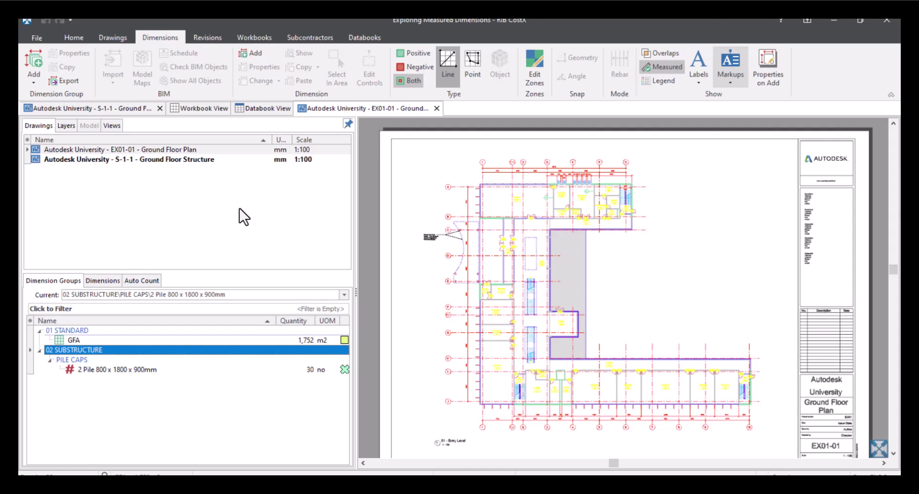
Open the standard dimension groups in system administration, enlarge the window and look through the list of names, folders and measurement types
{"action": "left_click", "coordinate": [73, 37]}
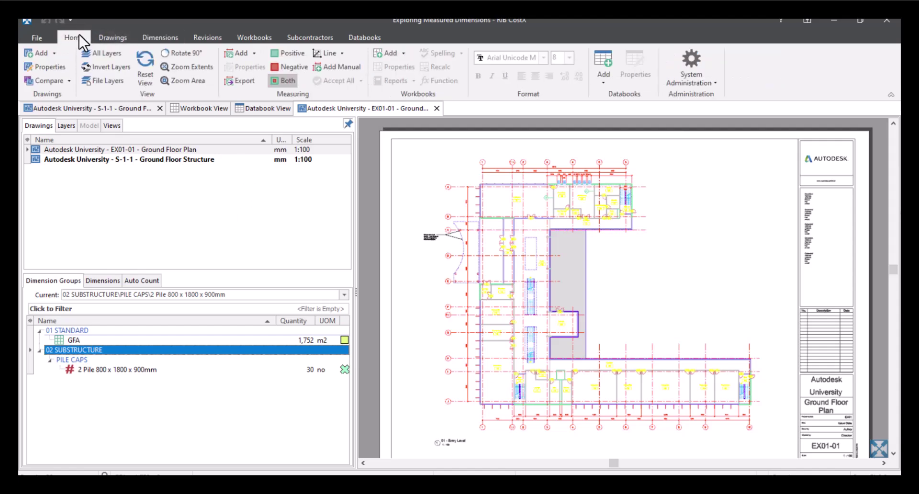
{"action": "left_click", "coordinate": [695, 65]}
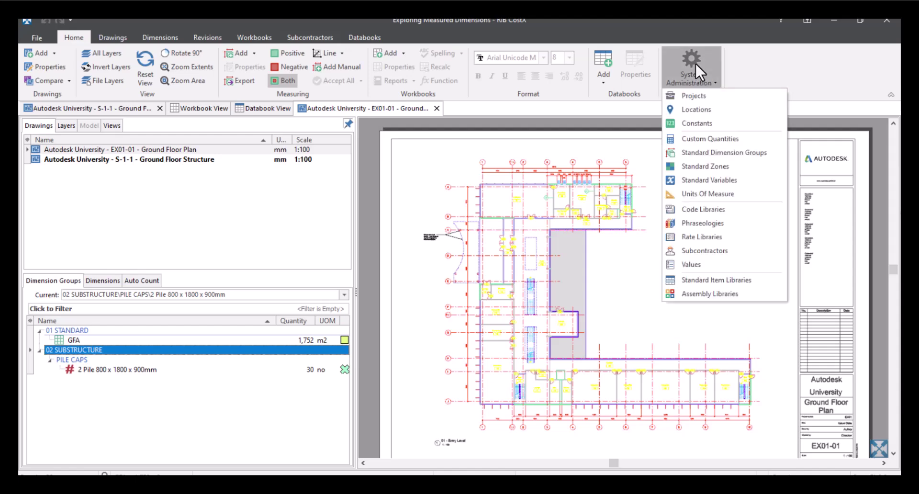
{"action": "left_click", "coordinate": [703, 152]}
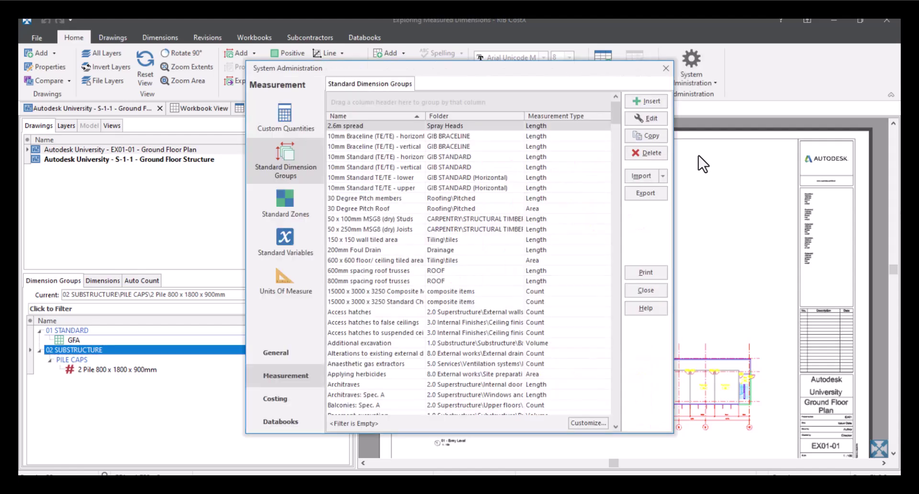
{"action": "left_click_drag", "start_coordinate": [427, 72], "coordinate": [301, 65]}
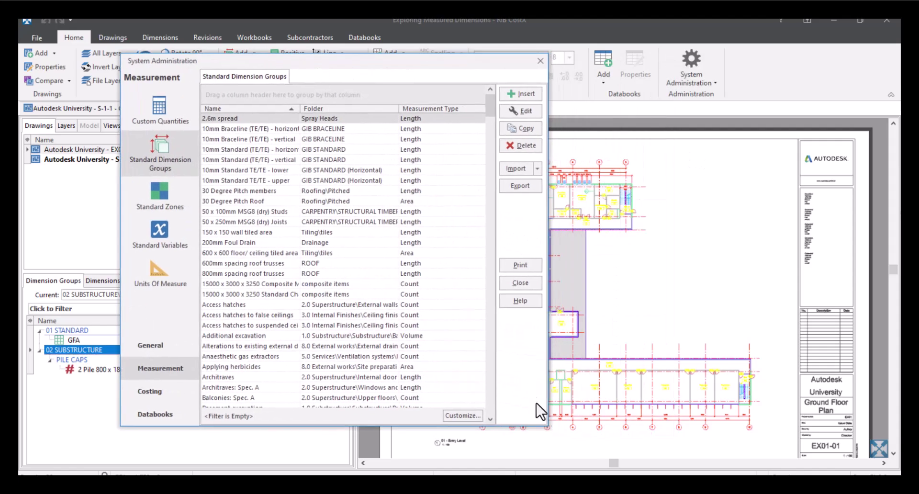
{"action": "left_click_drag", "start_coordinate": [546, 423], "coordinate": [847, 468]}
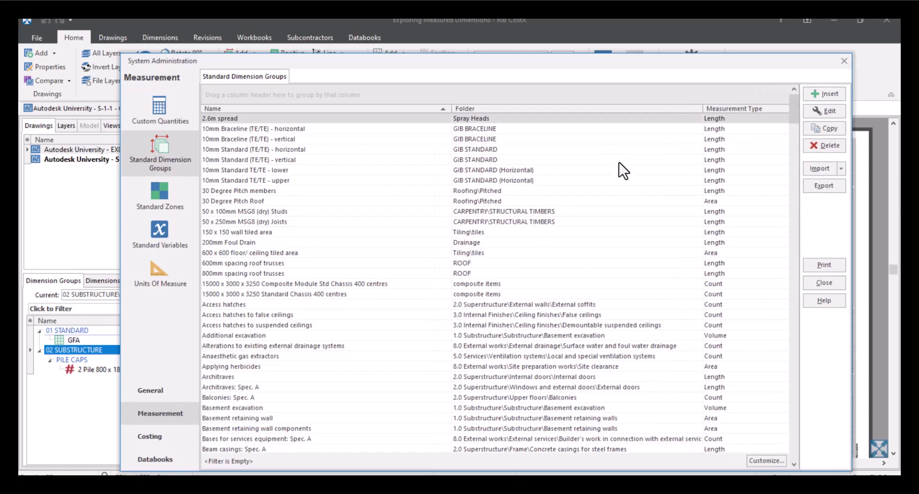
{"action": "scroll", "coordinate": [555, 202], "scroll_direction": "down", "scroll_amount": 20}
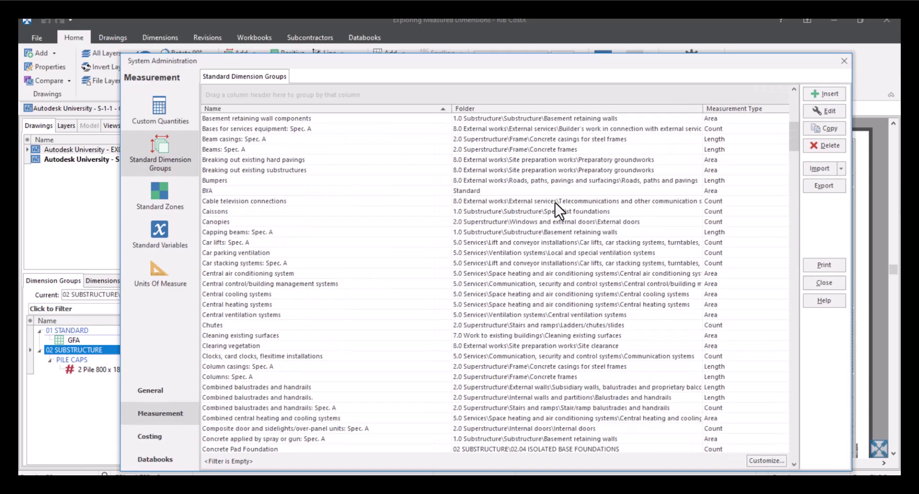
{"action": "scroll", "coordinate": [555, 203], "scroll_direction": "down", "scroll_amount": 12}
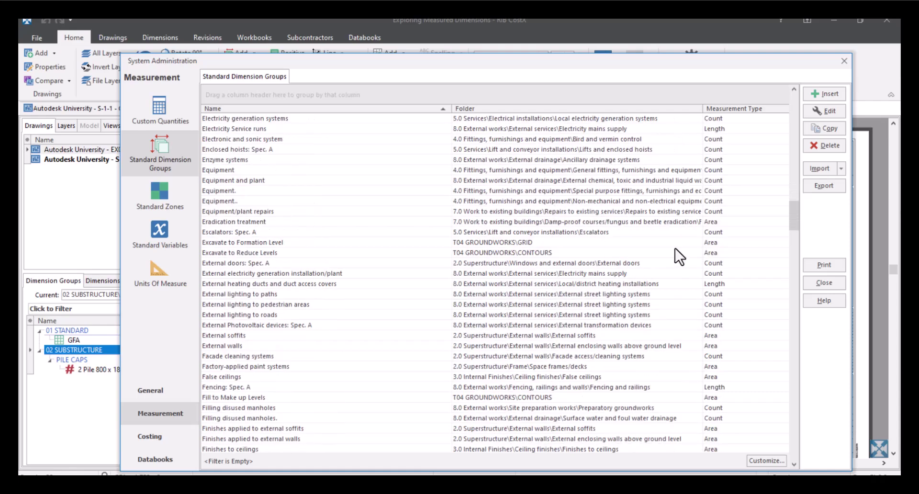
{"action": "scroll", "coordinate": [676, 255], "scroll_direction": "down", "scroll_amount": 13}
{"action": "scroll", "coordinate": [680, 256], "scroll_direction": "down", "scroll_amount": 3}
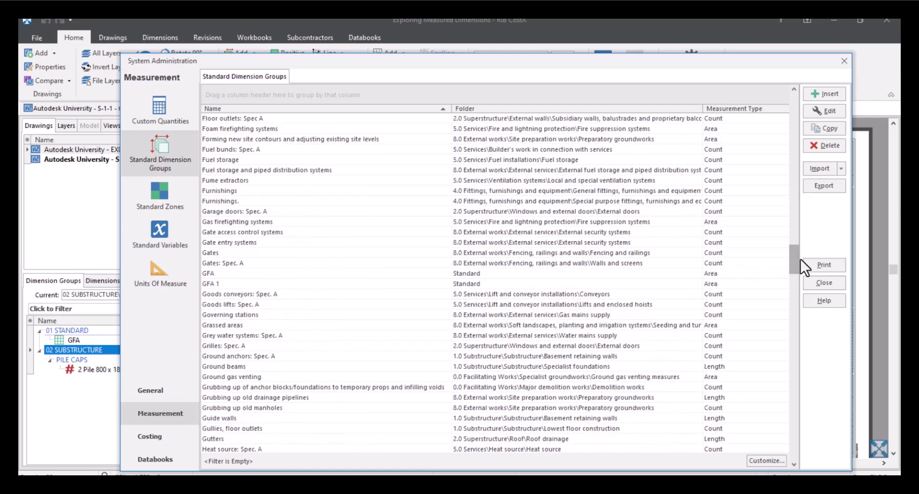
{"action": "left_click_drag", "start_coordinate": [793, 263], "coordinate": [744, 115]}
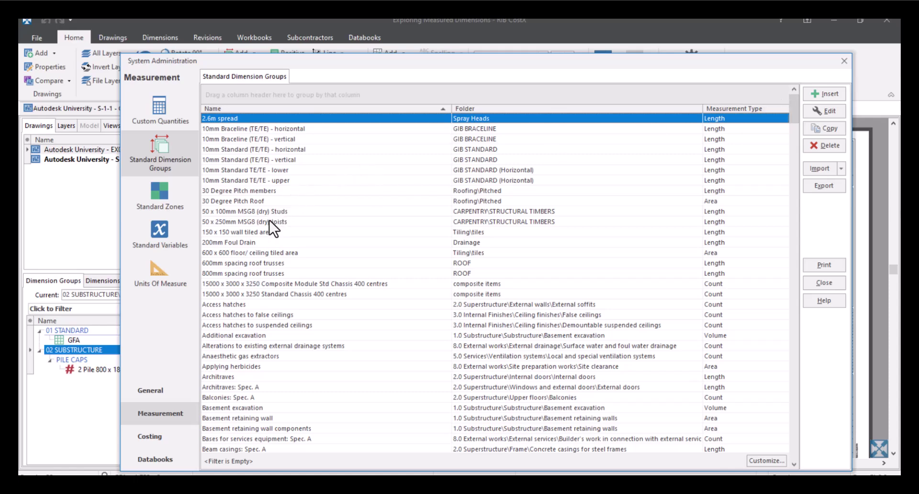
Open the 50 x 100mm MSG8 (dry) Studs standard group for editing and examine its general properties and custom quantities
{"action": "left_click", "coordinate": [530, 212]}
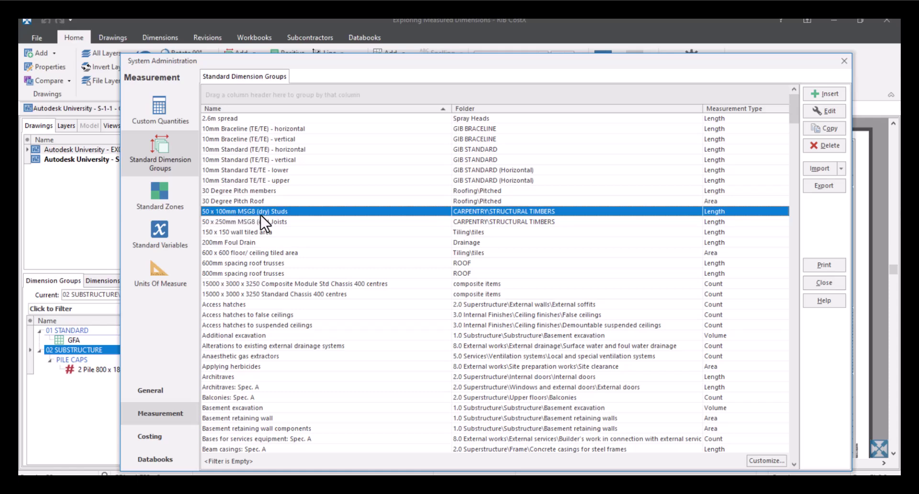
{"action": "left_click", "coordinate": [822, 112]}
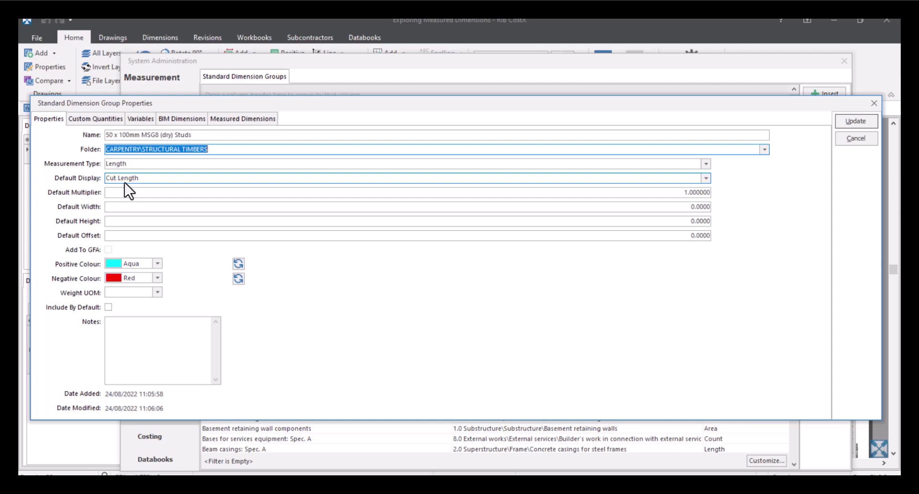
{"action": "left_click", "coordinate": [107, 121]}
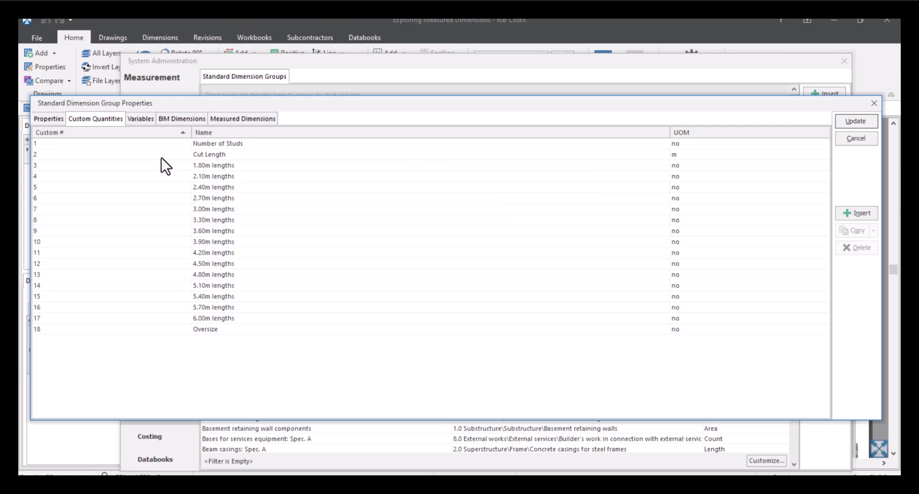
{"action": "mouse_move", "coordinate": [182, 157]}
{"action": "mouse_move", "coordinate": [262, 154]}
{"action": "mouse_move", "coordinate": [206, 166]}
{"action": "mouse_move", "coordinate": [272, 269]}
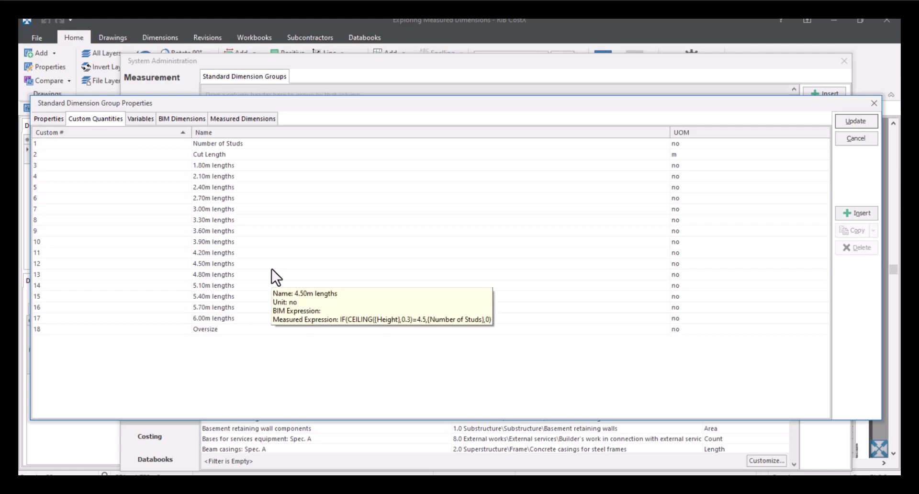
{"action": "mouse_move", "coordinate": [213, 330]}
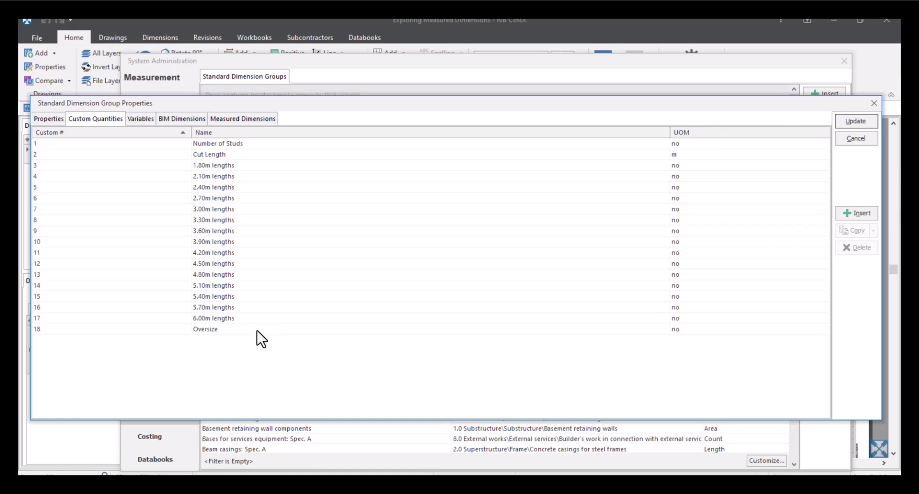
Examine the measured dimension formulas of the stud group, from name and count down to the oversize stud length
{"action": "left_click", "coordinate": [242, 119]}
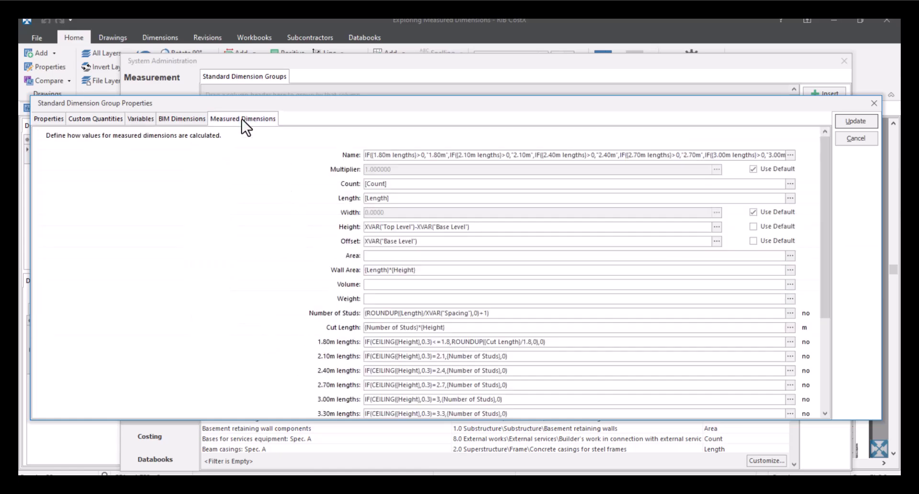
{"action": "left_click_drag", "start_coordinate": [303, 105], "coordinate": [308, 56]}
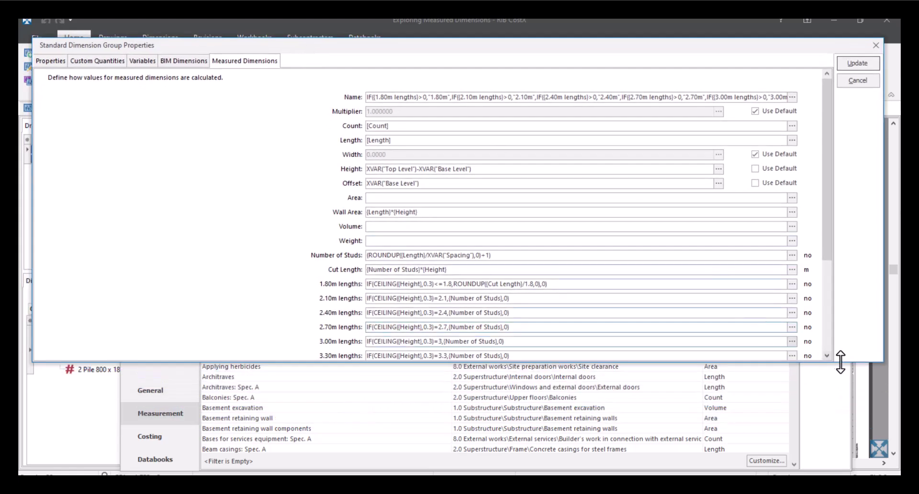
{"action": "left_click_drag", "start_coordinate": [847, 364], "coordinate": [836, 471]}
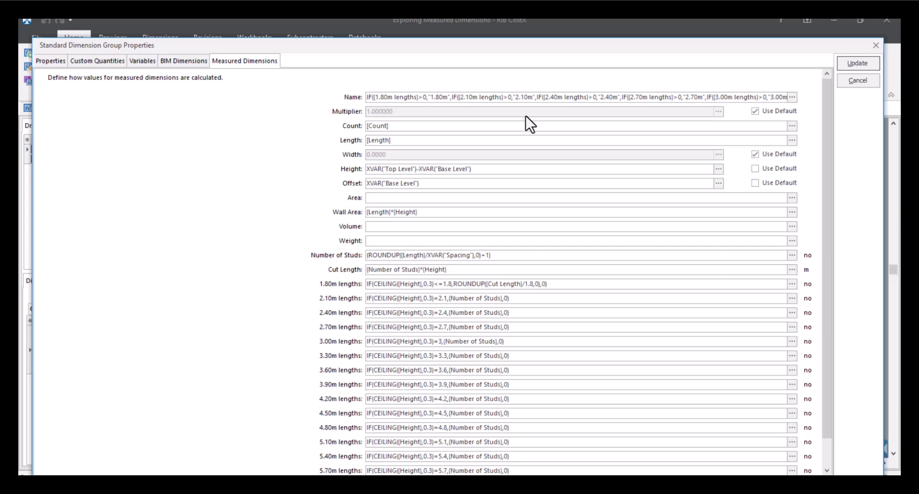
{"action": "left_click", "coordinate": [572, 140]}
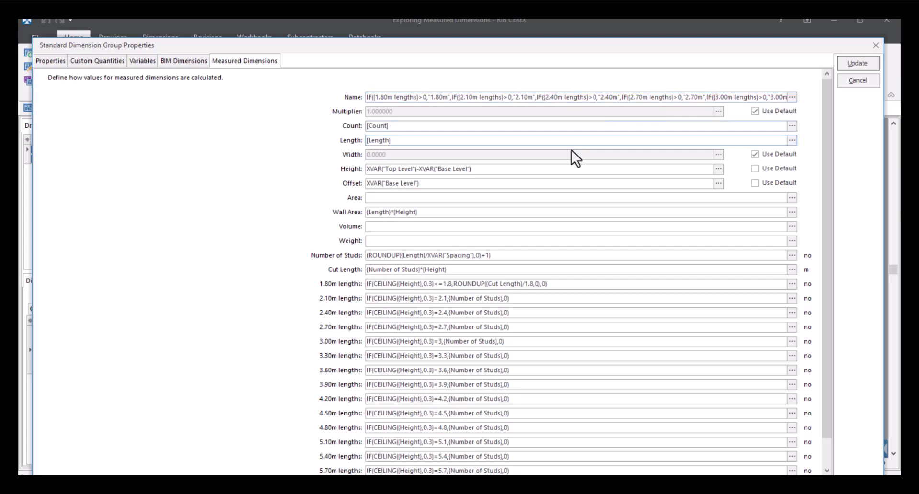
{"action": "left_click", "coordinate": [380, 126]}
{"action": "left_click", "coordinate": [385, 140]}
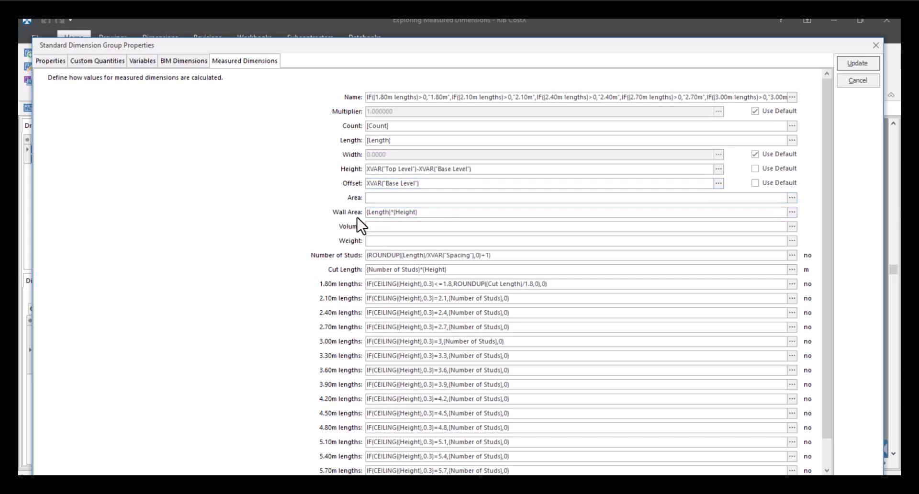
{"action": "scroll", "coordinate": [836, 172], "scroll_direction": "down", "scroll_amount": 2}
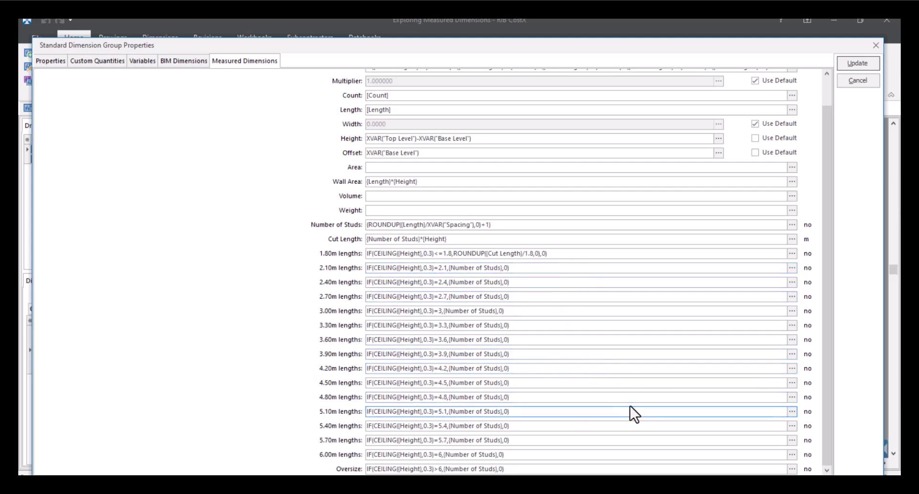
Inspect the 4.80m lengths formula and the available functions in the expression editor, and leave the stud group without saving
{"action": "left_click", "coordinate": [792, 398]}
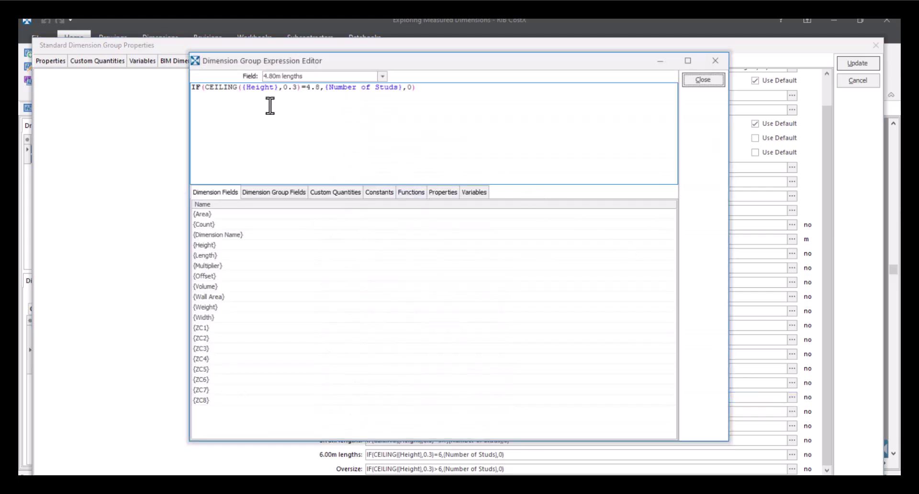
{"action": "left_click", "coordinate": [418, 193]}
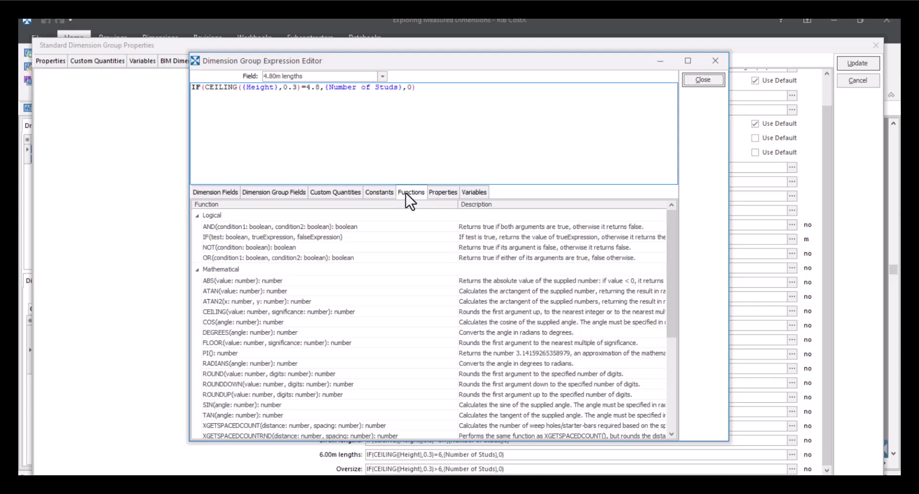
{"action": "scroll", "coordinate": [264, 297], "scroll_direction": "down", "scroll_amount": 3}
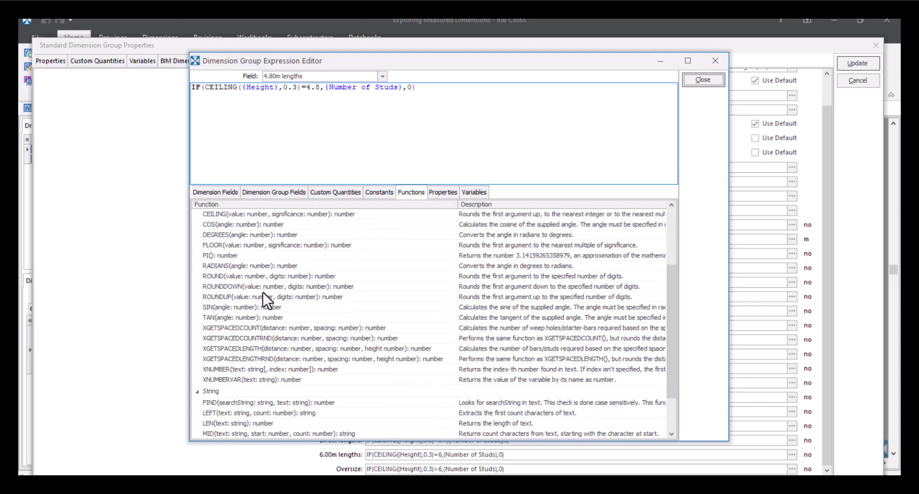
{"action": "scroll", "coordinate": [263, 296], "scroll_direction": "down", "scroll_amount": 2}
{"action": "scroll", "coordinate": [303, 386], "scroll_direction": "up", "scroll_amount": 5}
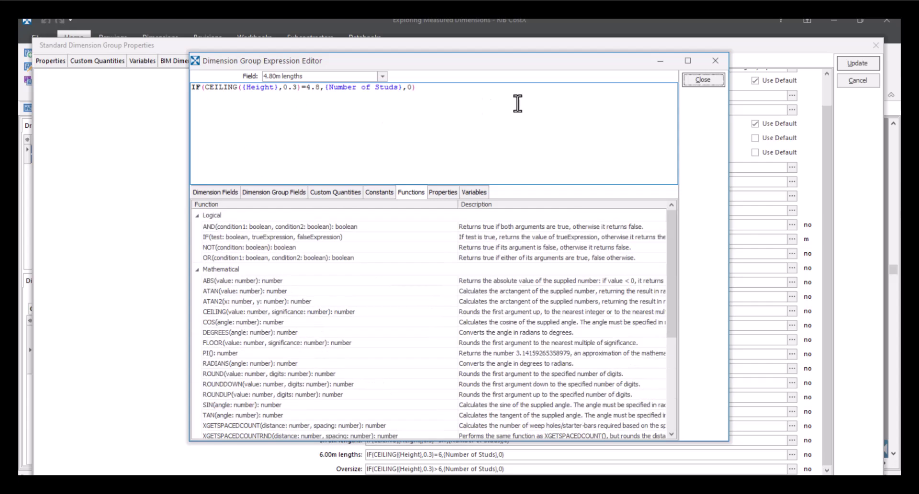
{"action": "left_click", "coordinate": [703, 80]}
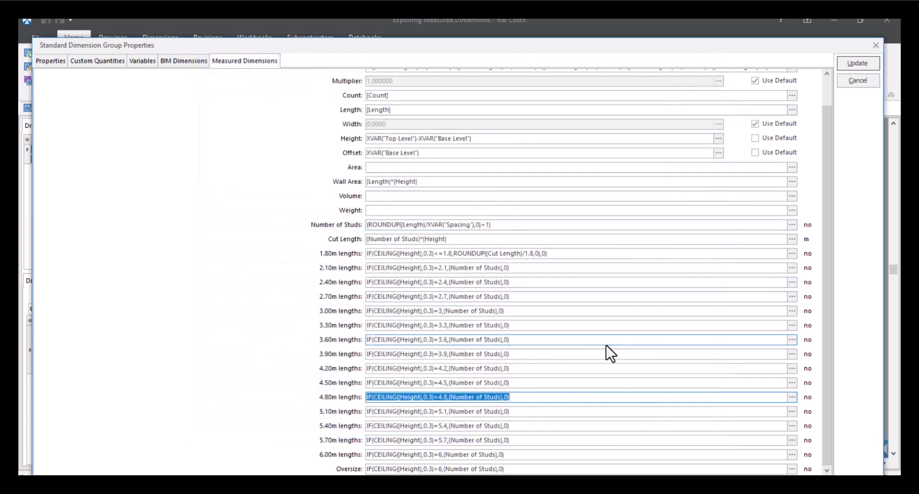
{"action": "scroll", "coordinate": [830, 282], "scroll_direction": "up", "scroll_amount": 2}
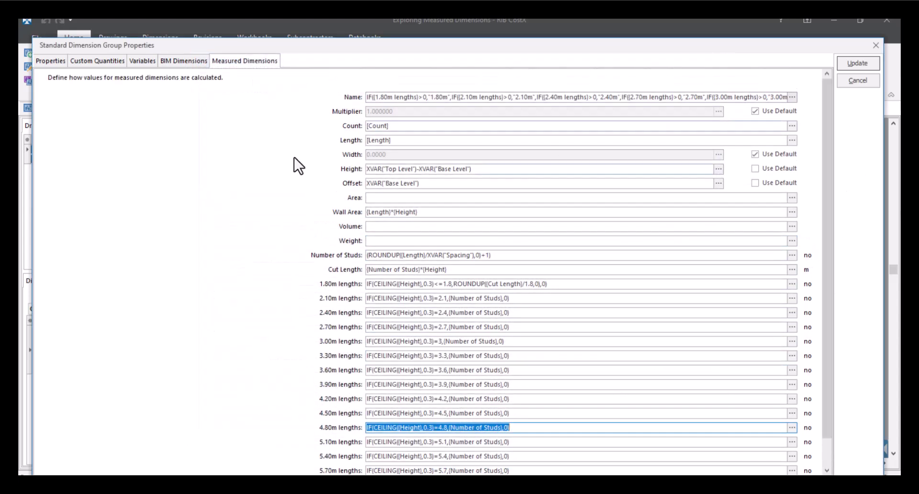
{"action": "left_click", "coordinate": [61, 62]}
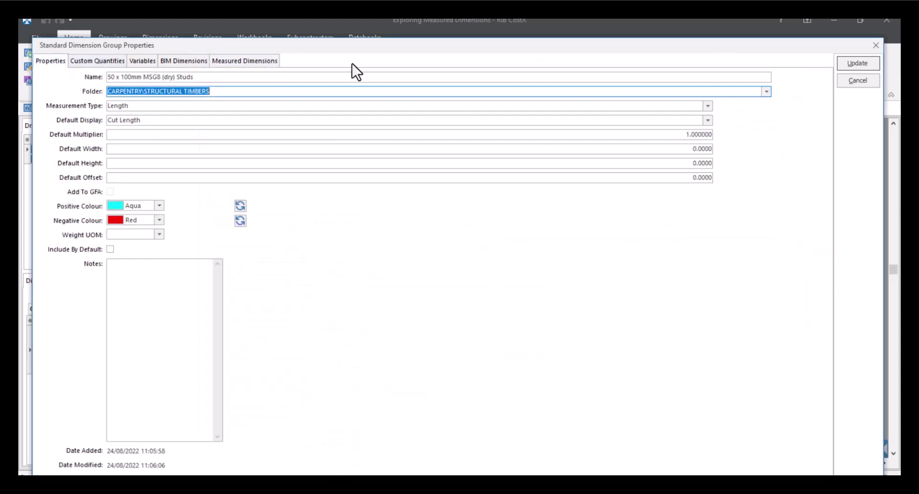
{"action": "left_click", "coordinate": [857, 81]}
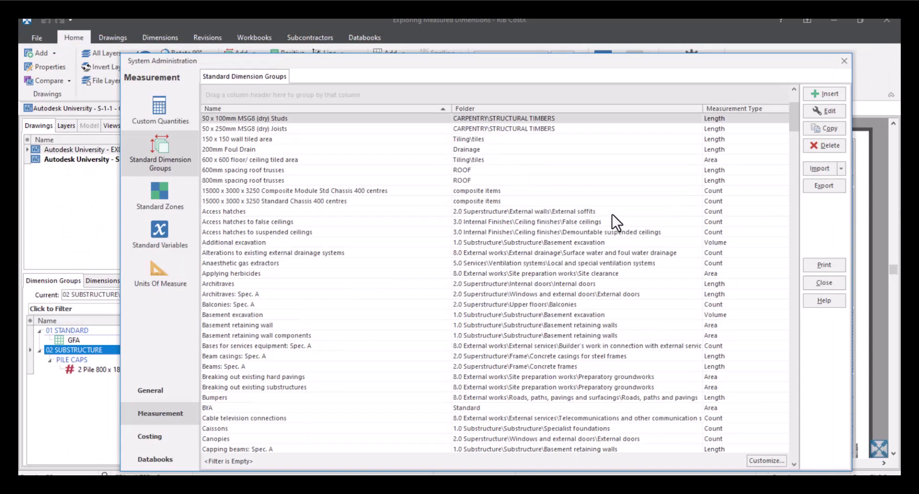
Review the insert and import options for standard dimension groups and close system administration
{"action": "left_click", "coordinate": [831, 93]}
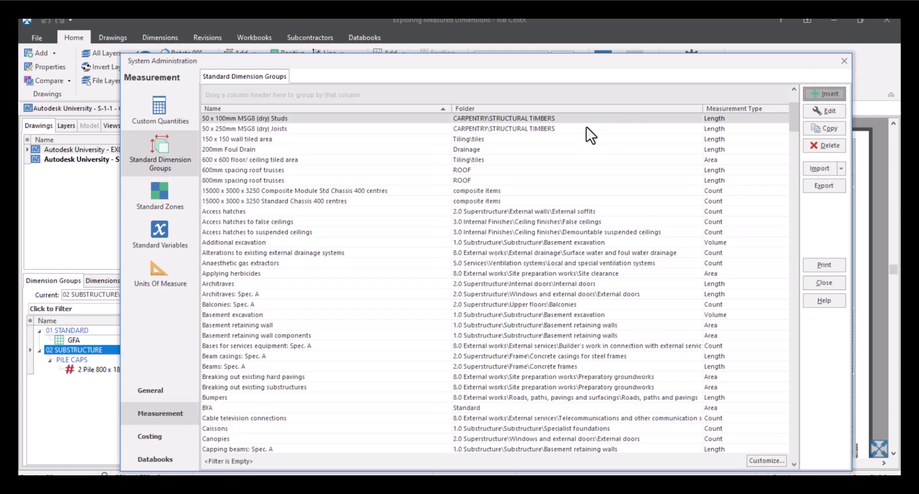
{"action": "left_click", "coordinate": [872, 154]}
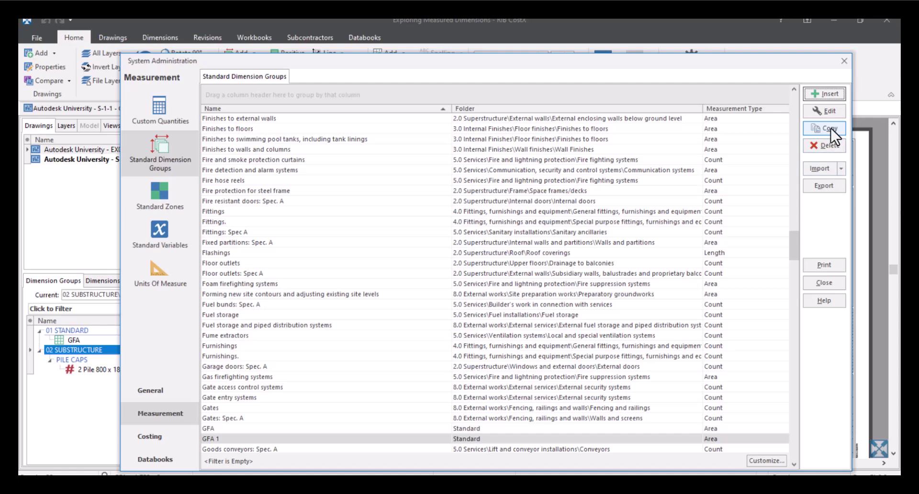
{"action": "left_click", "coordinate": [842, 167]}
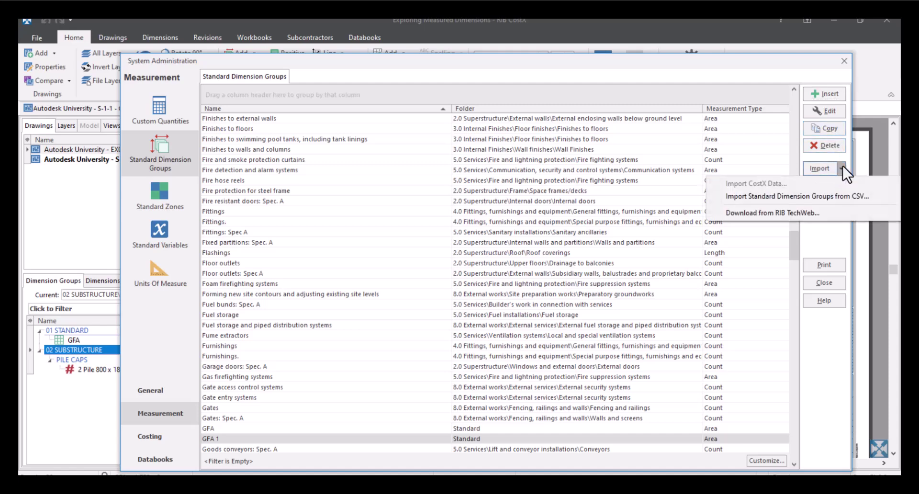
{"action": "left_click", "coordinate": [841, 172]}
{"action": "left_click", "coordinate": [841, 172]}
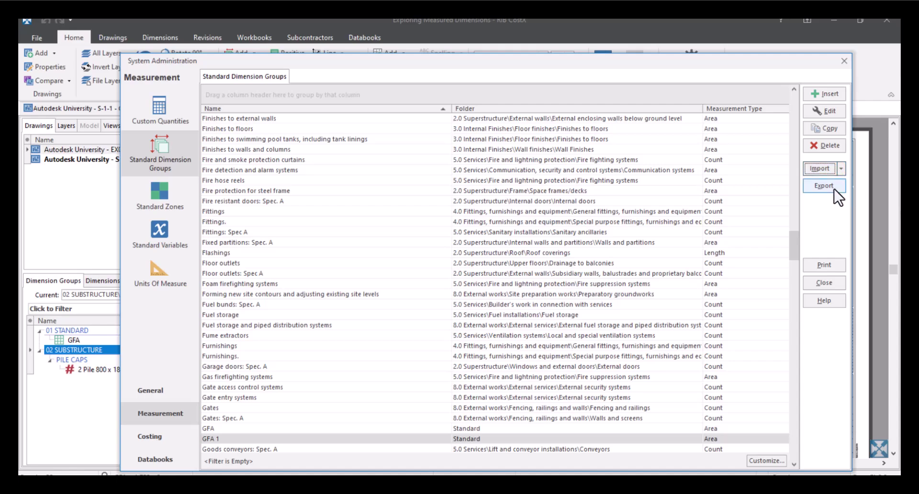
{"action": "scroll", "coordinate": [785, 262], "scroll_direction": "up", "scroll_amount": 20}
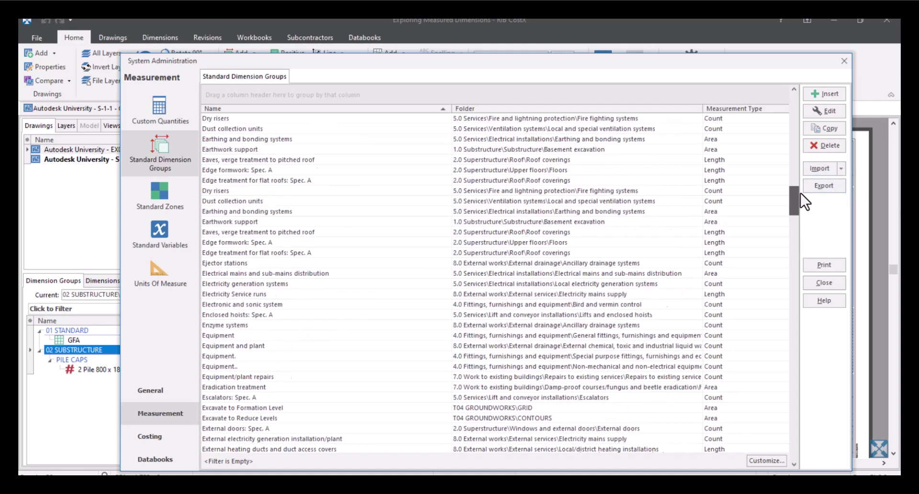
{"action": "left_click", "coordinate": [825, 284]}
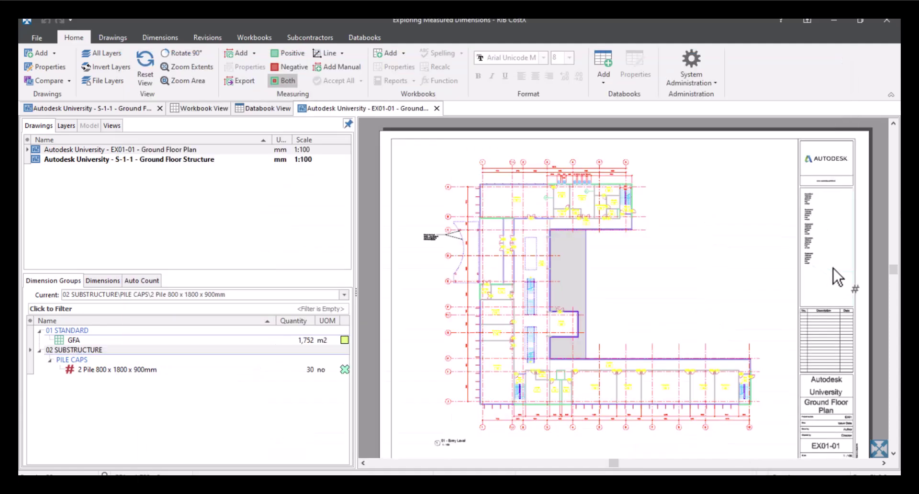
Start a new dimension group from the standard 50 x 100mm MSG8 (dry) Studs group and accept overwriting its BIM and measured dimension values
{"action": "left_click", "coordinate": [163, 39]}
{"action": "left_click", "coordinate": [39, 63]}
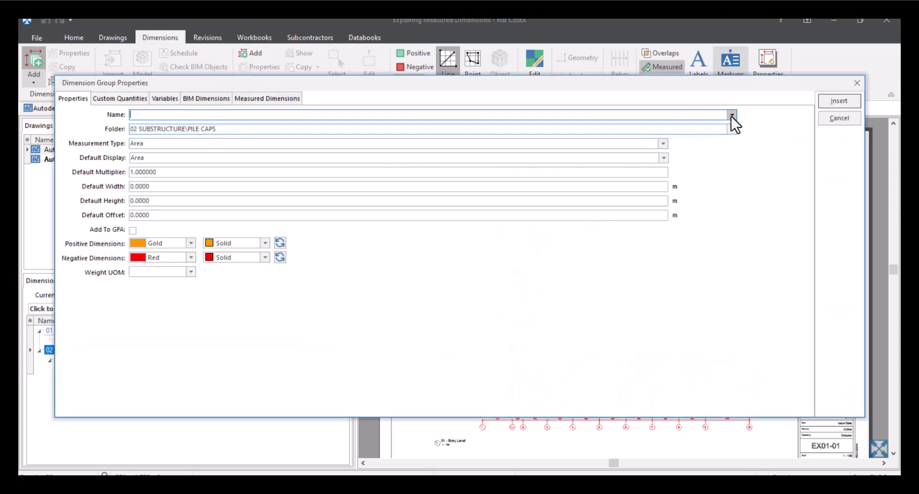
{"action": "left_click", "coordinate": [732, 116]}
{"action": "scroll", "coordinate": [683, 150], "scroll_direction": "down", "scroll_amount": 2}
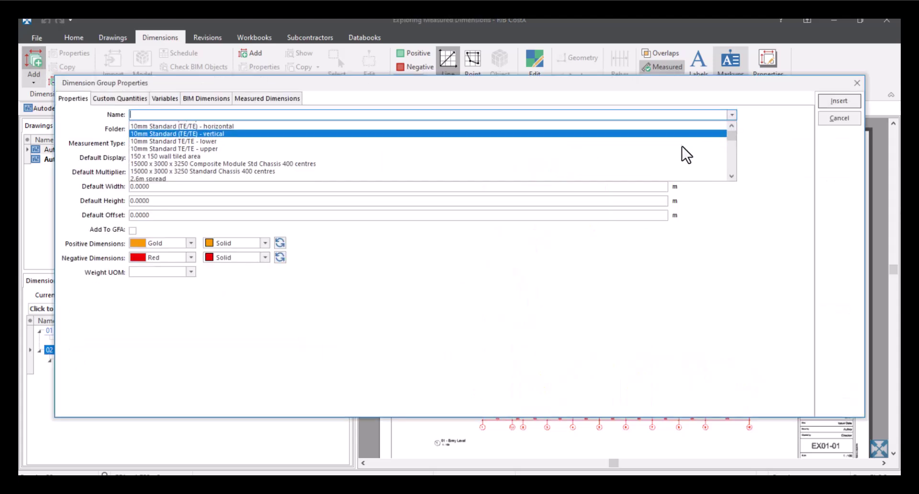
{"action": "scroll", "coordinate": [684, 151], "scroll_direction": "down", "scroll_amount": 3}
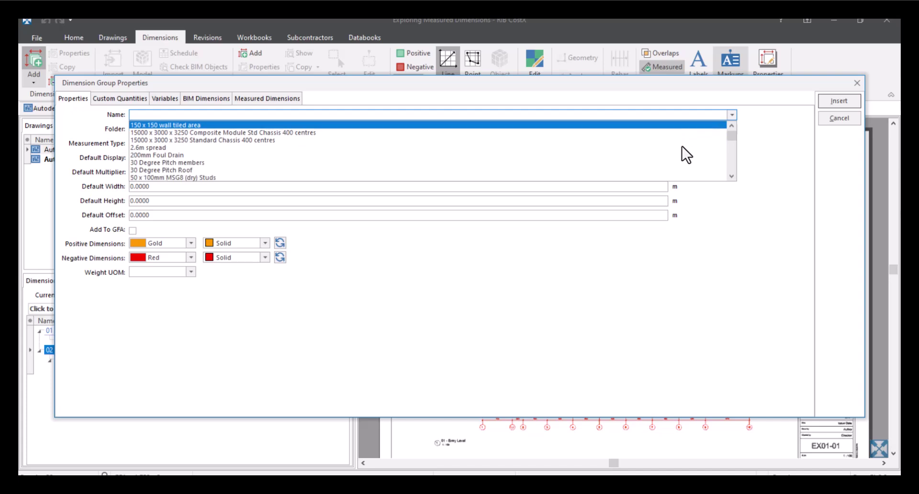
{"action": "left_click", "coordinate": [632, 152]}
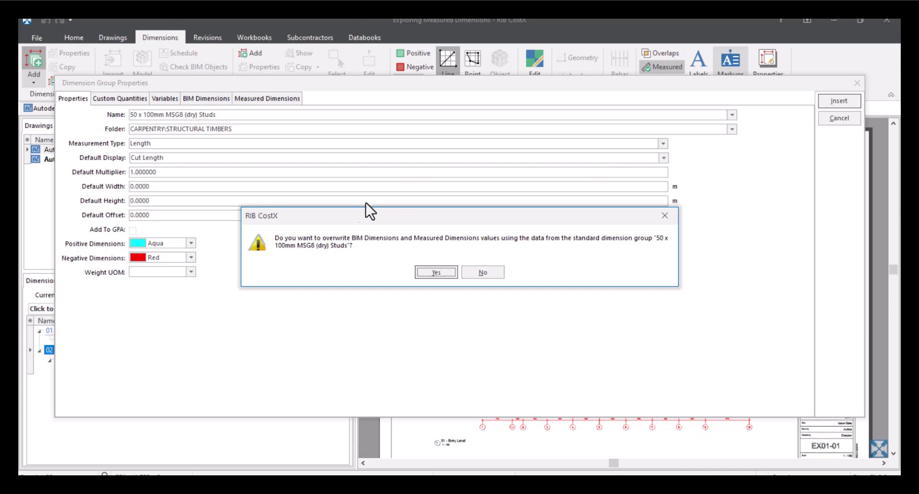
{"action": "left_click", "coordinate": [436, 272]}
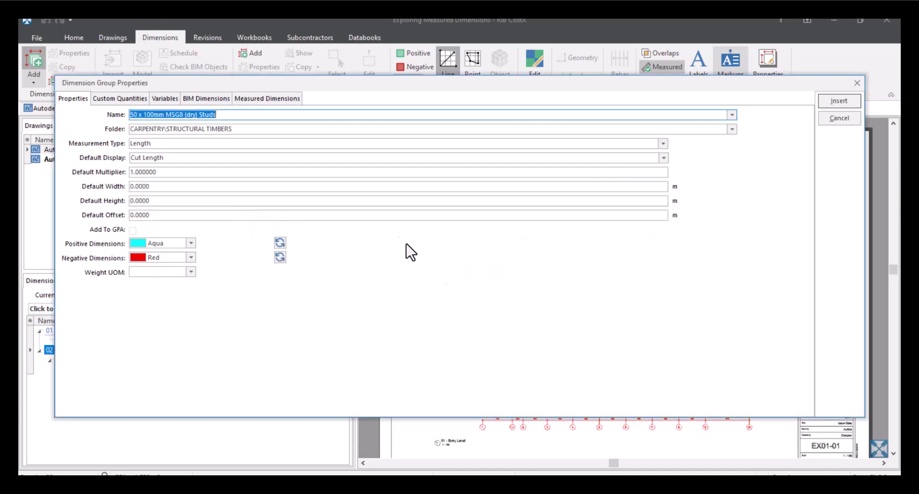
Check the stud group's properties, custom quantities and measured dimension formulas, and insert the group
{"action": "left_click", "coordinate": [292, 103]}
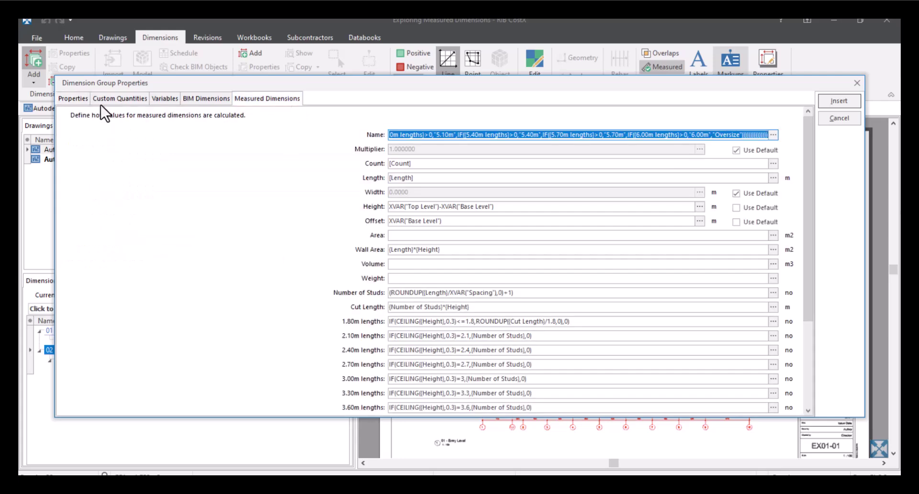
{"action": "left_click", "coordinate": [84, 101]}
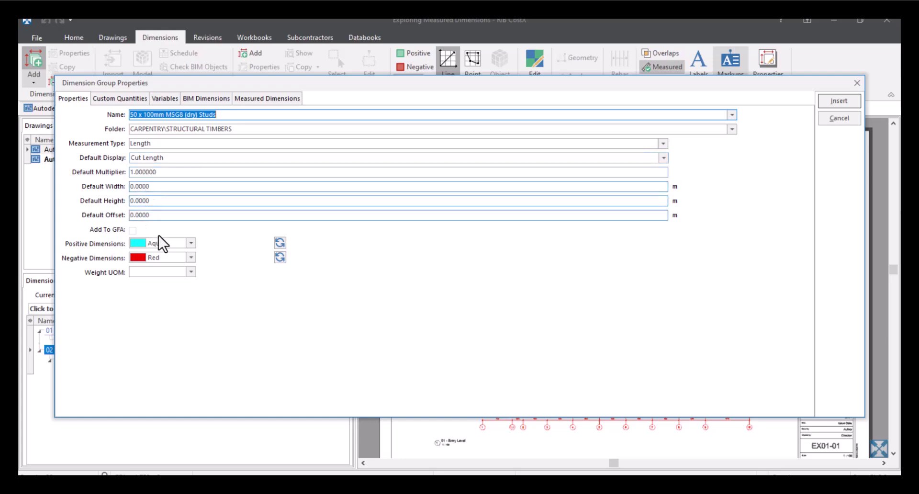
{"action": "left_click", "coordinate": [142, 98]}
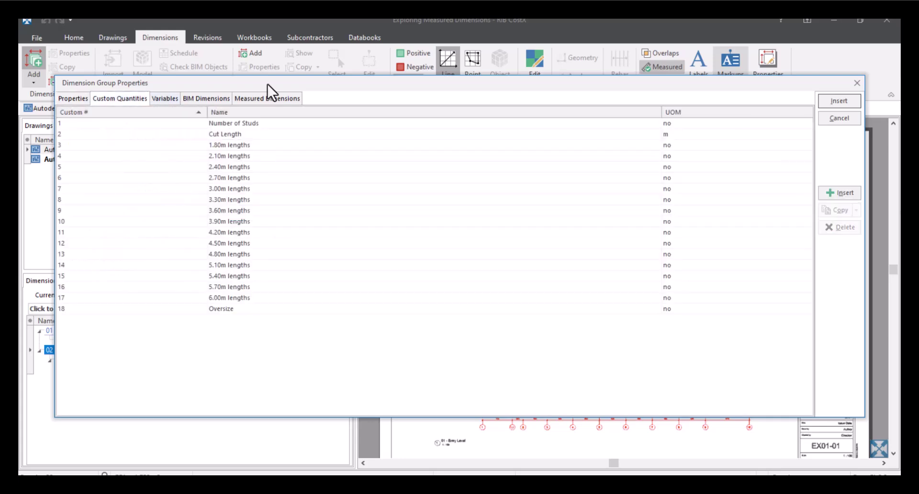
{"action": "left_click", "coordinate": [270, 98]}
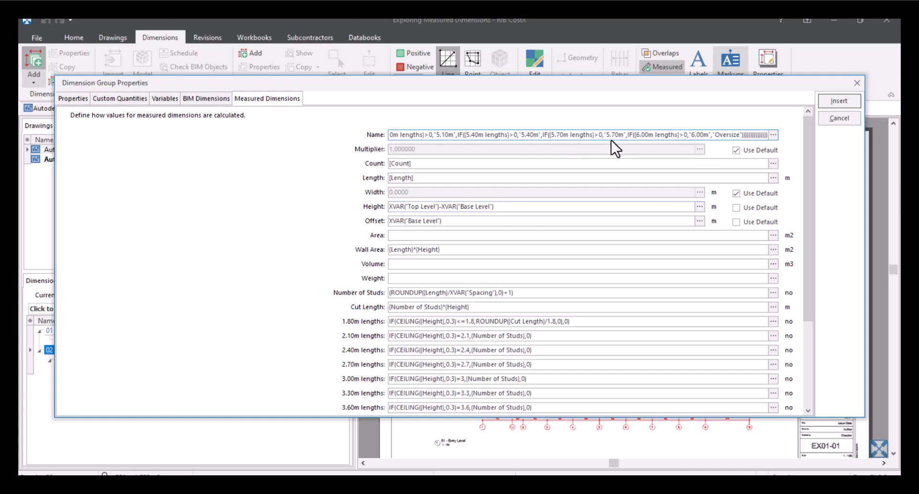
{"action": "scroll", "coordinate": [794, 225], "scroll_direction": "down", "scroll_amount": 3}
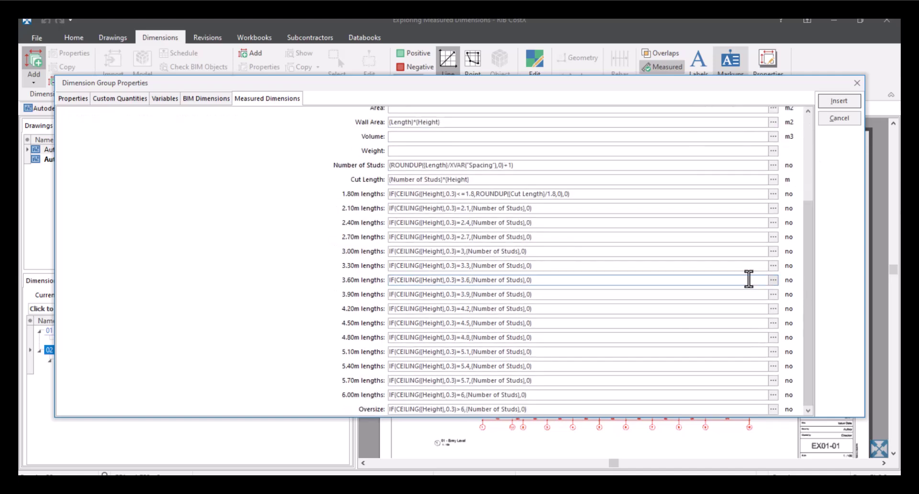
{"action": "scroll", "coordinate": [749, 239], "scroll_direction": "up", "scroll_amount": 3}
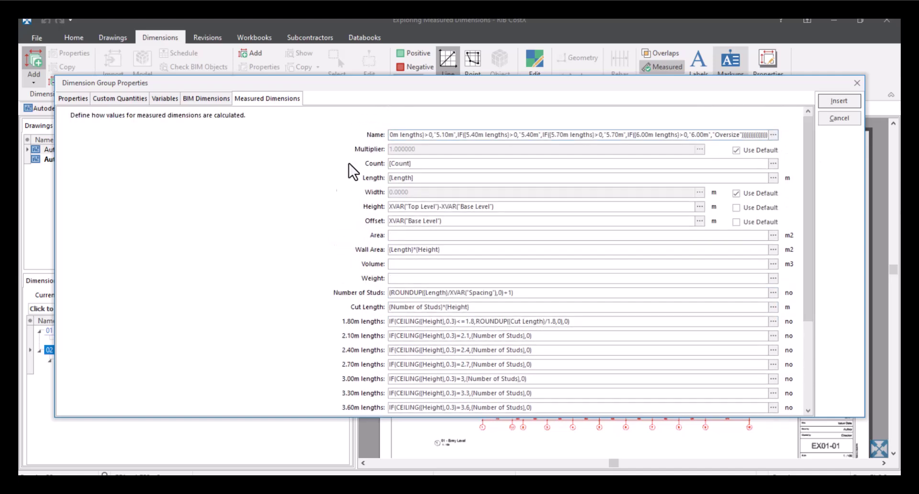
{"action": "left_click", "coordinate": [844, 105]}
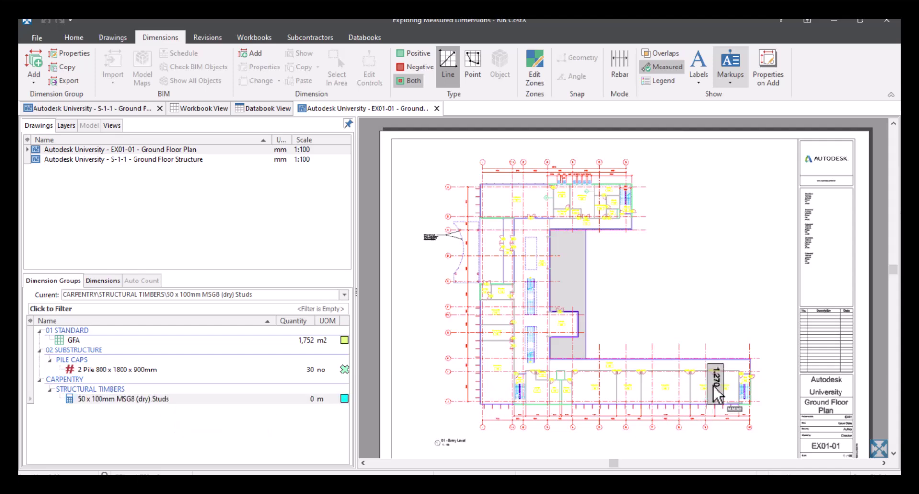
Measure the stud walls around Conference 103, Instruction 104 and the adjoining Instruction rooms on the ground floor plan
{"action": "scroll", "coordinate": [745, 400], "scroll_direction": "up", "scroll_amount": 5}
{"action": "scroll", "coordinate": [745, 401], "scroll_direction": "up", "scroll_amount": 4}
{"action": "left_click_drag", "start_coordinate": [755, 383], "coordinate": [751, 304]}
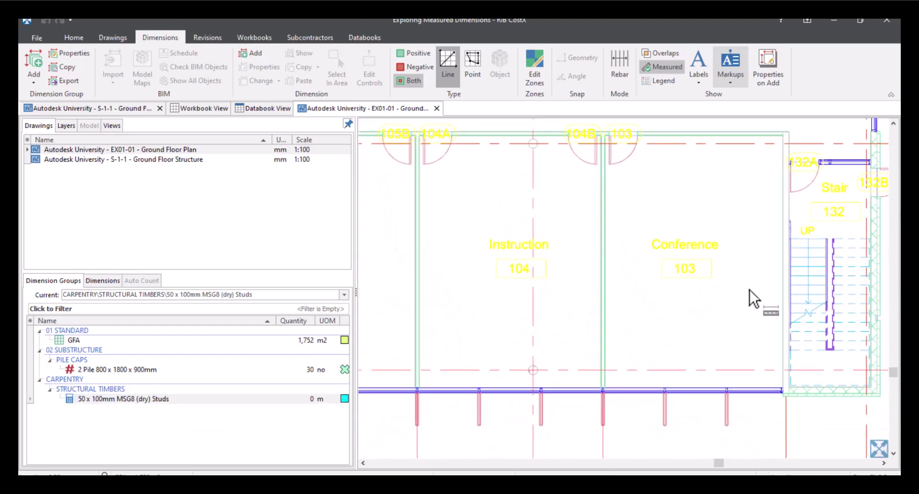
{"action": "left_click", "coordinate": [756, 254]}
{"action": "left_click", "coordinate": [444, 209]}
{"action": "scroll", "coordinate": [541, 328], "scroll_direction": "down", "scroll_amount": 2}
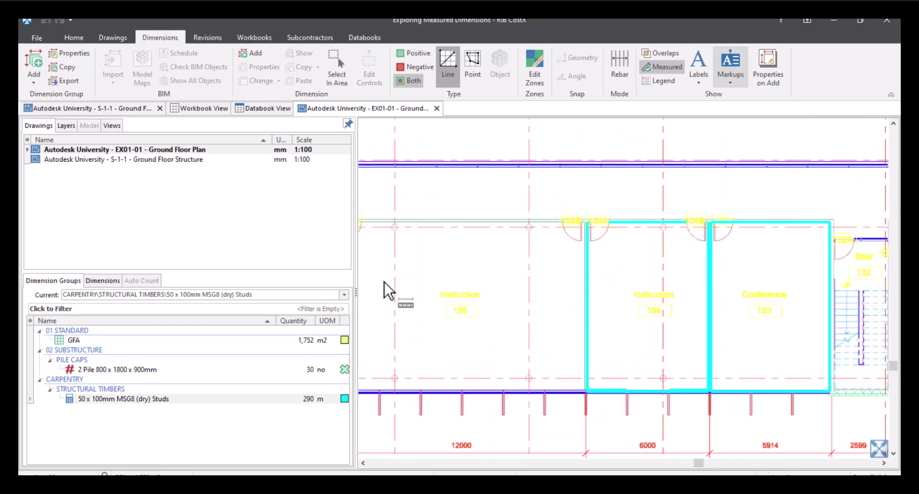
{"action": "left_click_drag", "start_coordinate": [377, 279], "coordinate": [498, 329]}
{"action": "left_click", "coordinate": [476, 335]}
{"action": "scroll", "coordinate": [667, 312], "scroll_direction": "down", "scroll_amount": 2}
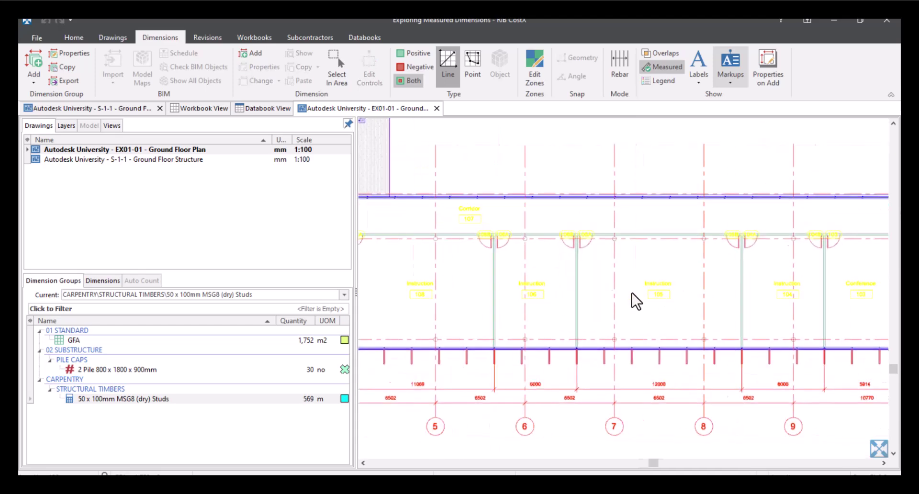
Examine the name, wall area, stud count and cut length of the stud dimension around the 12000 mm wide Instruction room
{"action": "left_click", "coordinate": [578, 235]}
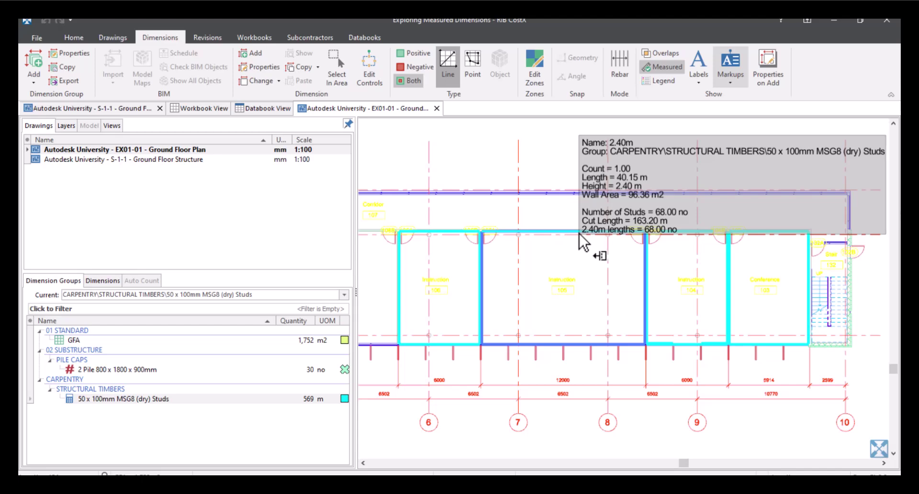
{"action": "left_click", "coordinate": [572, 232]}
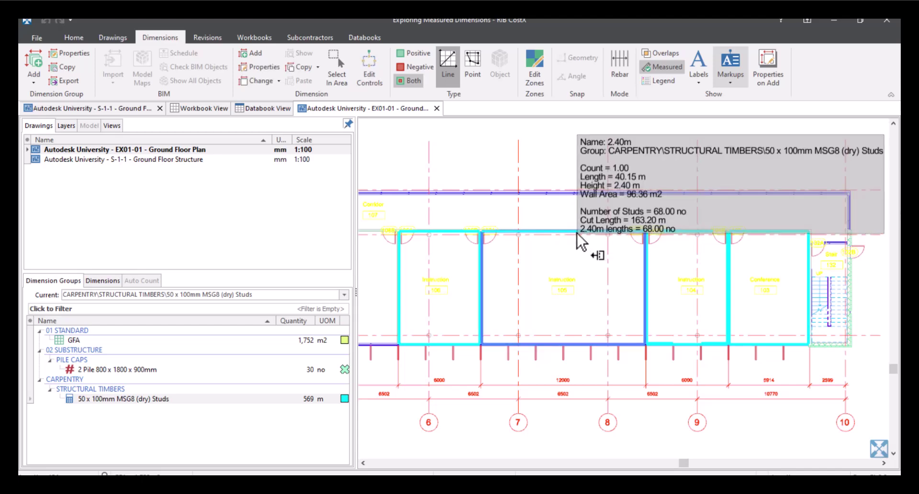
{"action": "left_click", "coordinate": [574, 231]}
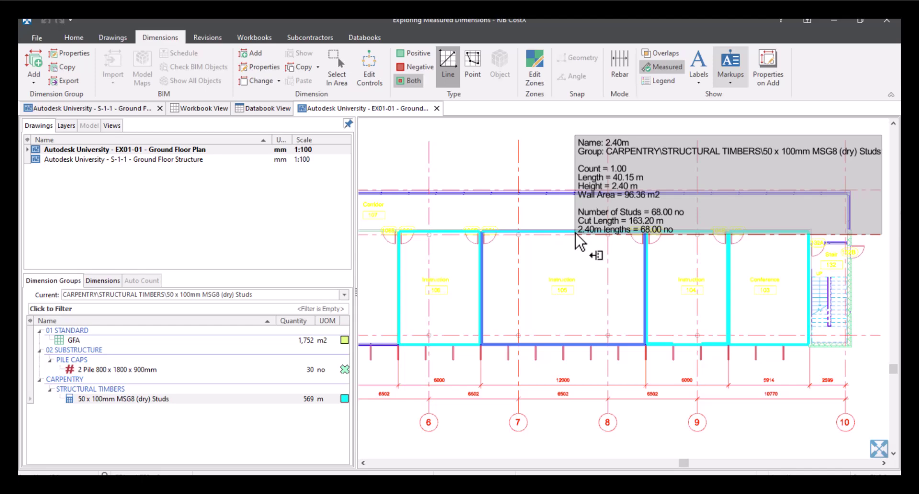
{"action": "left_click", "coordinate": [213, 293]}
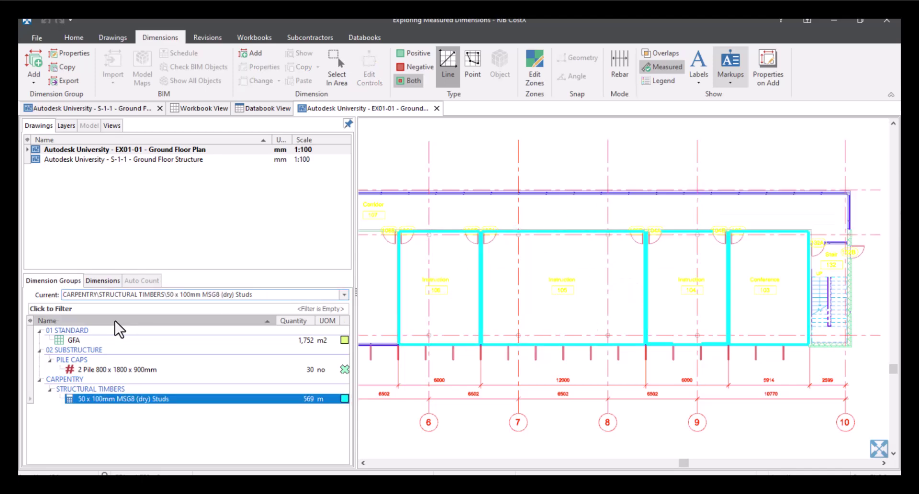
List the individual stud dimensions, widen the name column to read their names, and return to the dimension groups
{"action": "left_click", "coordinate": [101, 282]}
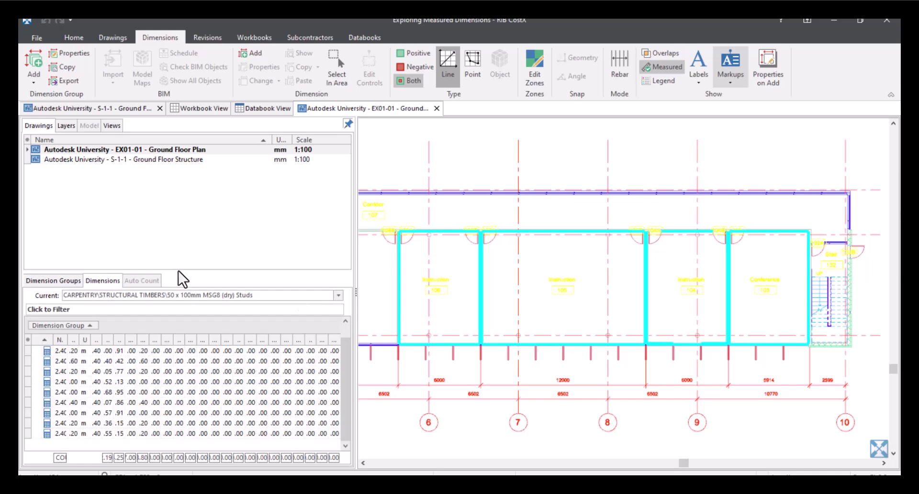
{"action": "left_click_drag", "start_coordinate": [75, 340], "coordinate": [225, 345]}
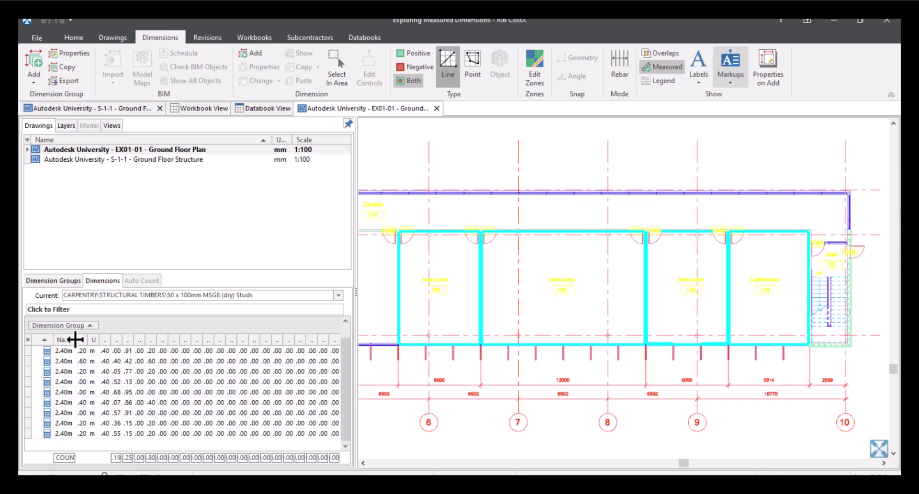
{"action": "mouse_move", "coordinate": [86, 357]}
{"action": "mouse_move", "coordinate": [64, 409]}
{"action": "left_click", "coordinate": [54, 281]}
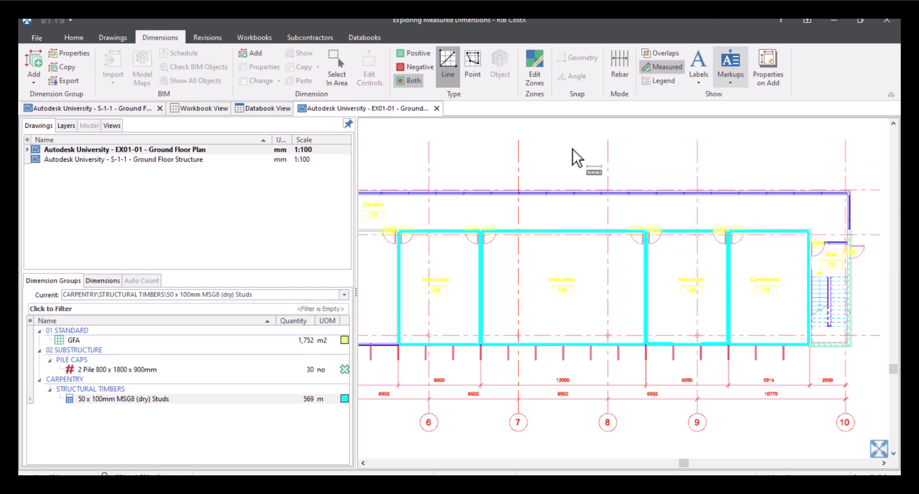
Close the current building, start adding a new building, and show its standard dimension groups
{"action": "scroll", "coordinate": [537, 184], "scroll_direction": "down", "scroll_amount": 3}
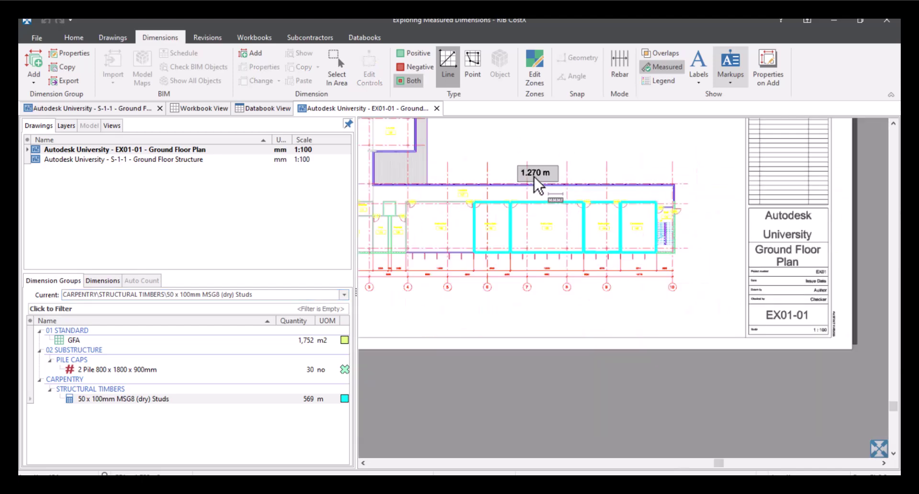
{"action": "scroll", "coordinate": [624, 320], "scroll_direction": "up", "scroll_amount": 3}
{"action": "scroll", "coordinate": [599, 259], "scroll_direction": "down", "scroll_amount": 3}
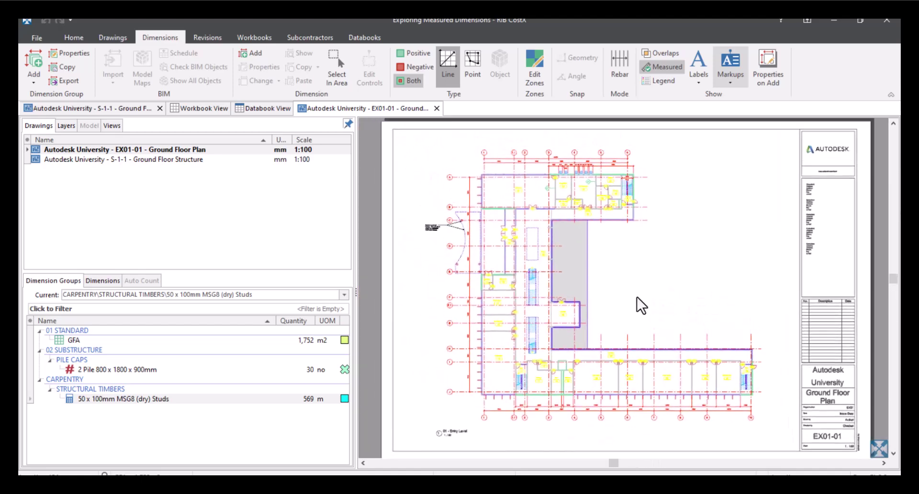
{"action": "left_click", "coordinate": [38, 38]}
{"action": "key", "text": "Escape"}
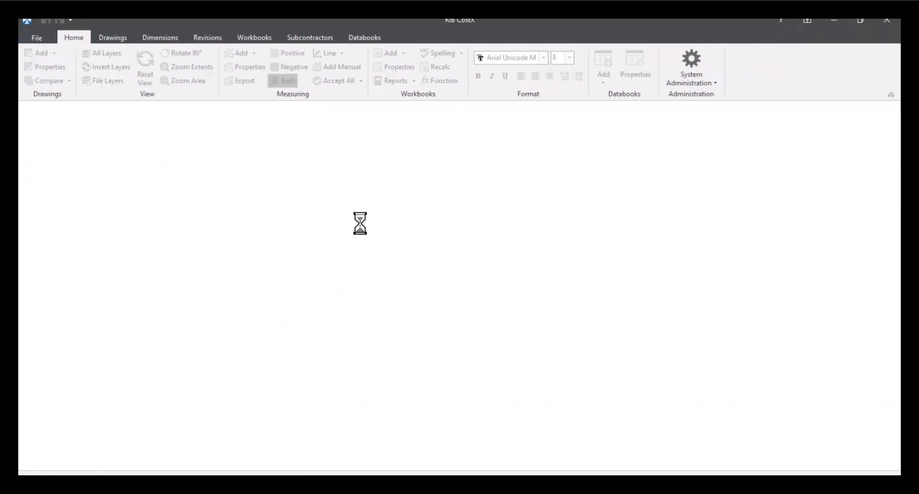
{"action": "left_click", "coordinate": [784, 177]}
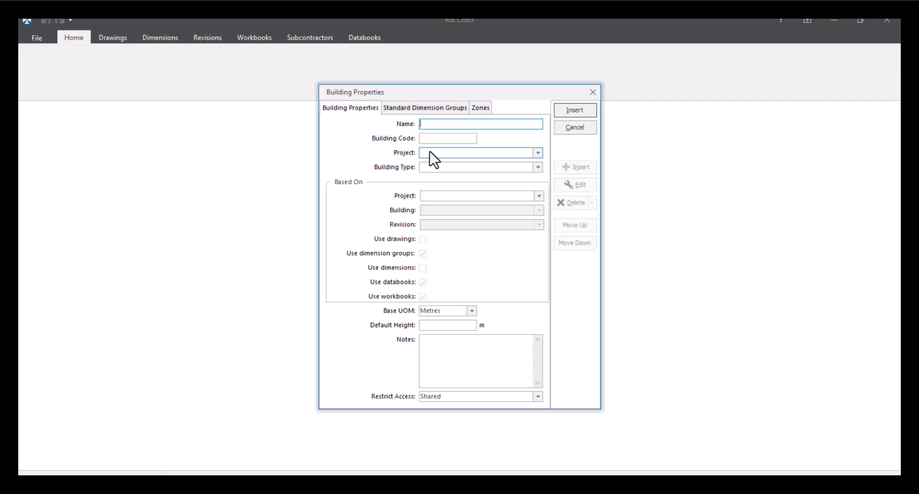
{"action": "left_click", "coordinate": [421, 109]}
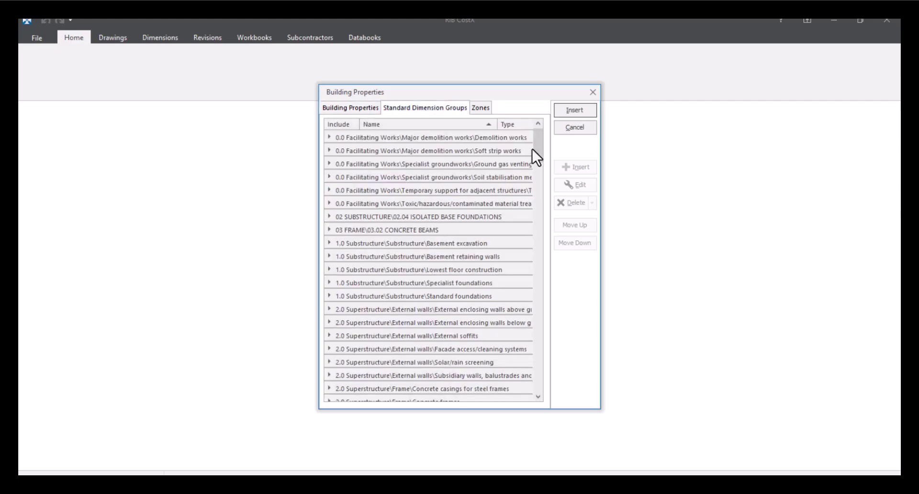
Widen the building properties, try including all standard dimension groups, and cancel the new building
{"action": "mouse_move", "coordinate": [535, 146]}
{"action": "left_mouse_down"}
{"action": "mouse_move", "coordinate": [536, 382]}
{"action": "mouse_move", "coordinate": [546, 135]}
{"action": "left_mouse_up"}
{"action": "left_click_drag", "start_coordinate": [318, 177], "coordinate": [257, 180]}
{"action": "left_click", "coordinate": [267, 138]}
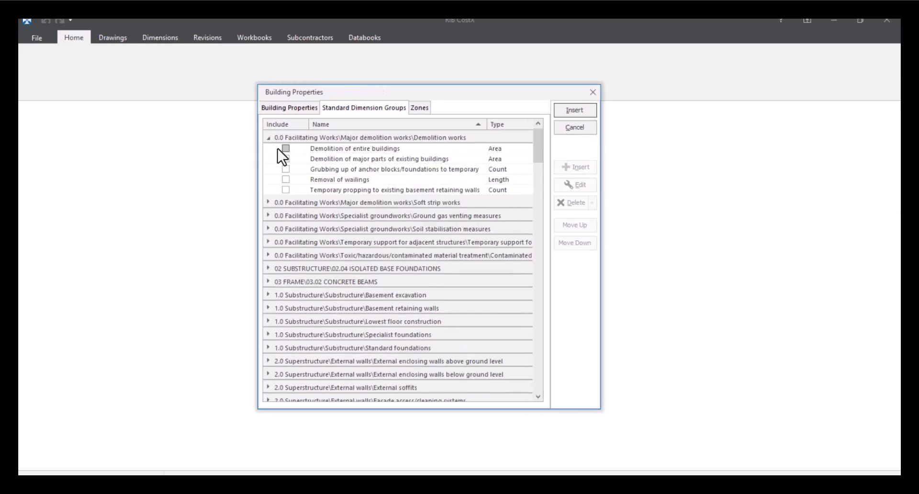
{"action": "left_click", "coordinate": [285, 149]}
{"action": "left_click", "coordinate": [285, 159]}
{"action": "right_click", "coordinate": [283, 148]}
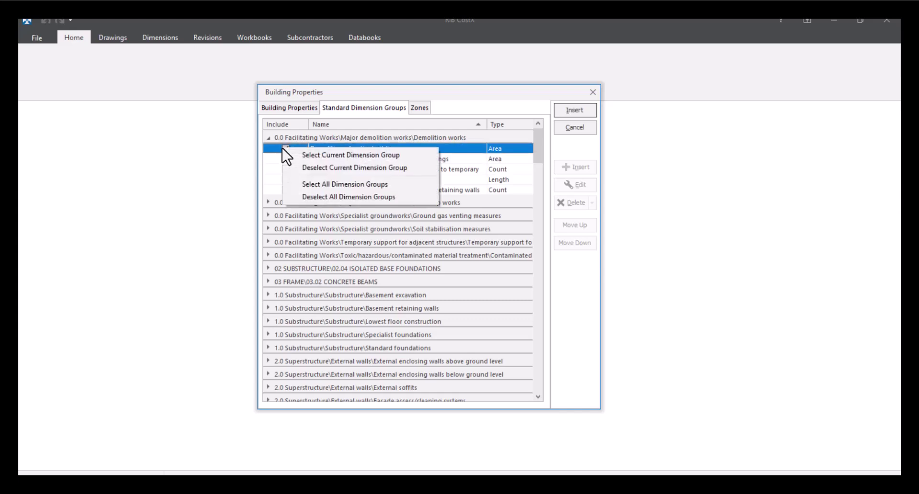
{"action": "left_click", "coordinate": [301, 184]}
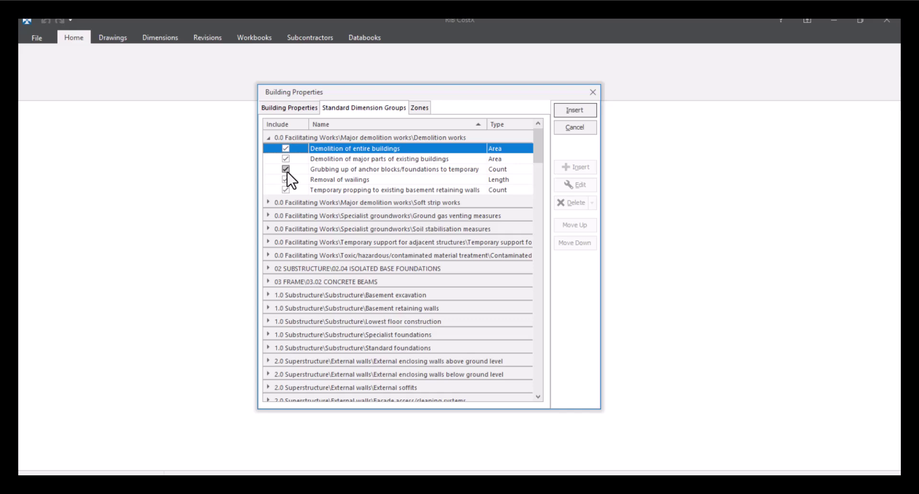
{"action": "left_click", "coordinate": [267, 138]}
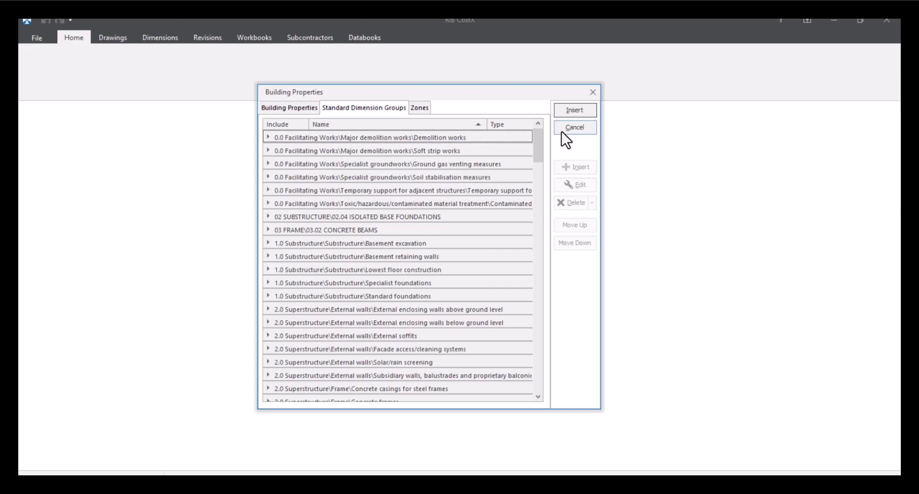
{"action": "left_click", "coordinate": [579, 127]}
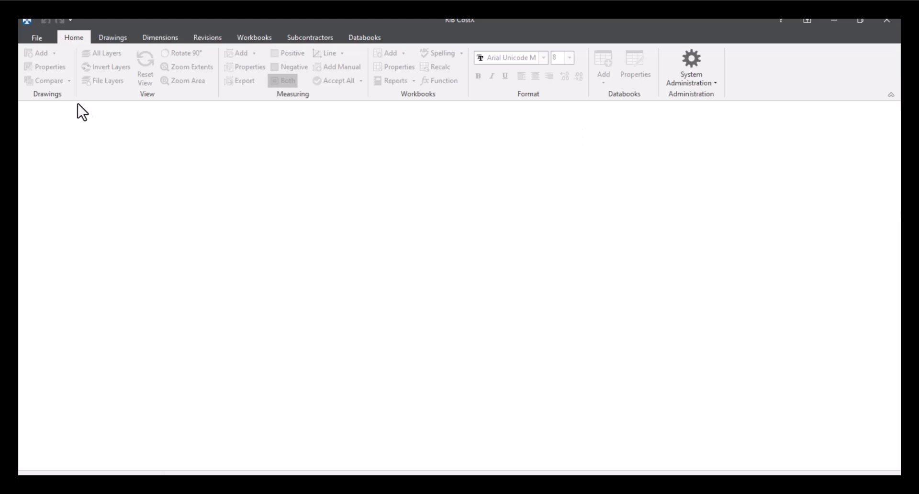
Reopen the Exploring Measured Dimensions building
{"action": "left_click", "coordinate": [36, 37]}
{"action": "left_click", "coordinate": [469, 126]}
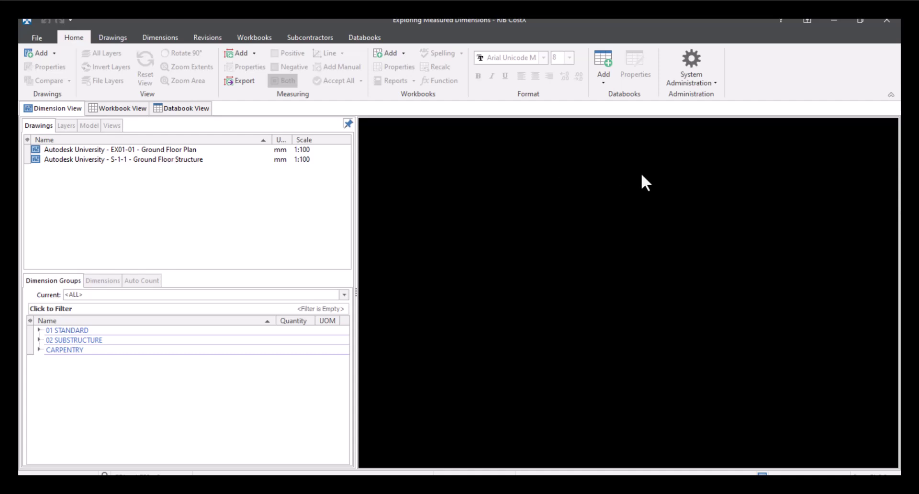
Open the measured-dimension Weight expression of the 2 Pile 800 x 1800 x 900mm pile cap group in the expression editor
{"action": "left_click", "coordinate": [39, 340]}
{"action": "double_click", "coordinate": [62, 349]}
{"action": "left_click", "coordinate": [121, 359]}
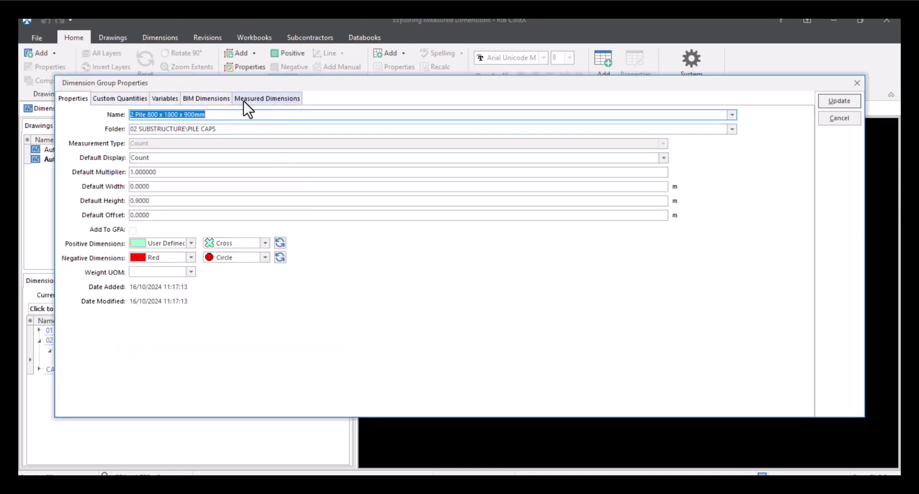
{"action": "left_click", "coordinate": [242, 101]}
{"action": "left_click", "coordinate": [772, 278]}
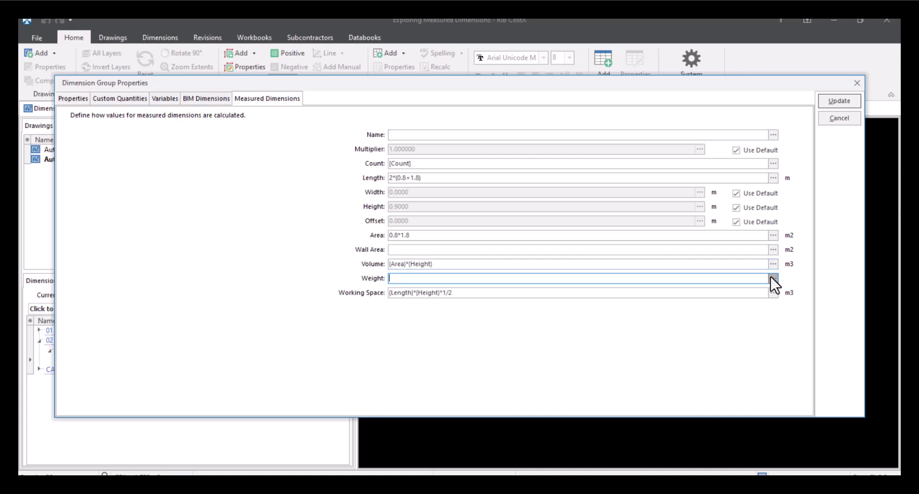
Examine the available expression functions and their descriptions, then close the editor and cancel the dimension group properties
{"action": "left_click", "coordinate": [410, 192]}
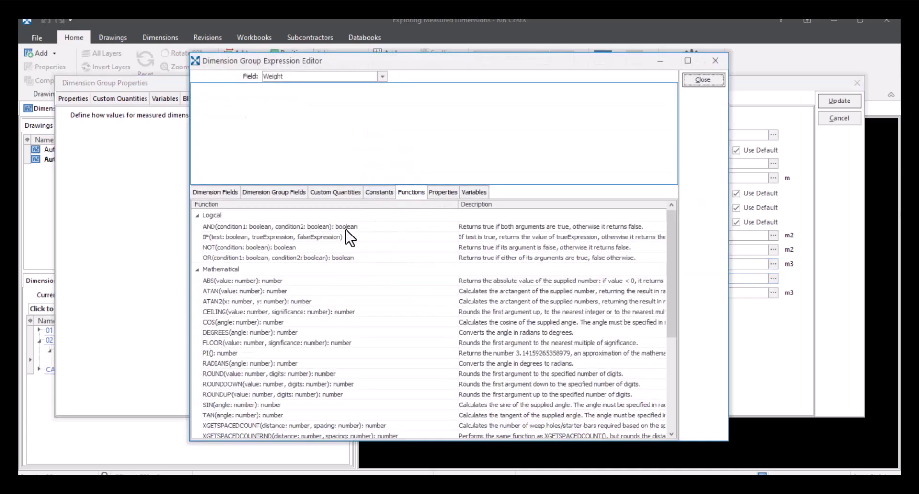
{"action": "left_click", "coordinate": [437, 193]}
{"action": "left_click", "coordinate": [410, 193]}
{"action": "scroll", "coordinate": [335, 359], "scroll_direction": "down", "scroll_amount": 4}
{"action": "scroll", "coordinate": [335, 359], "scroll_direction": "up", "scroll_amount": 5}
{"action": "left_click_drag", "start_coordinate": [456, 204], "coordinate": [418, 203]}
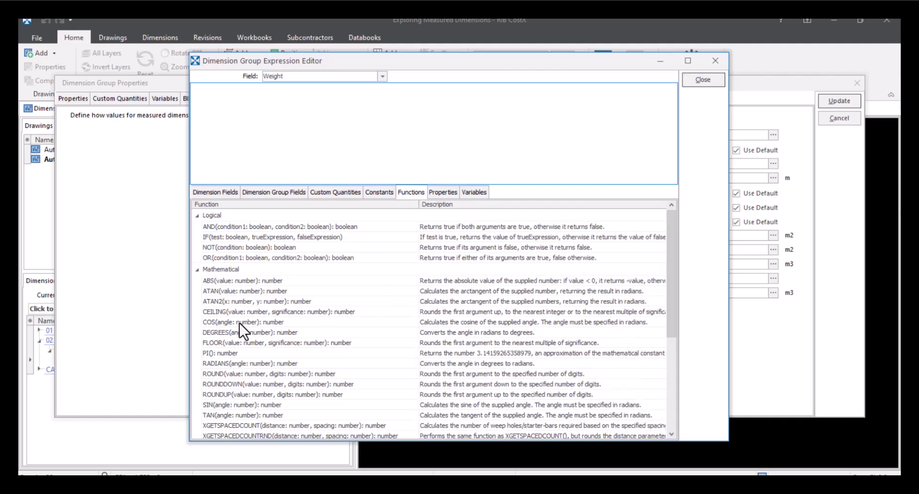
{"action": "scroll", "coordinate": [253, 330], "scroll_direction": "down", "scroll_amount": 2}
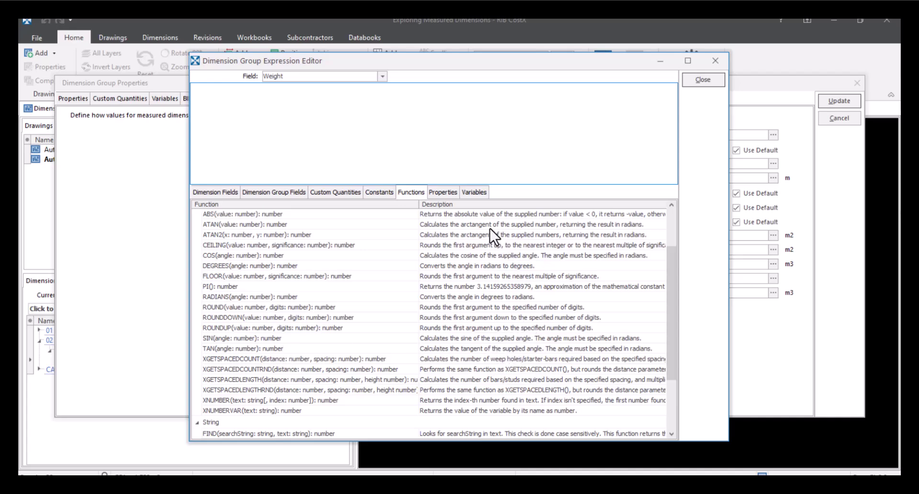
{"action": "left_click", "coordinate": [708, 83]}
{"action": "left_click", "coordinate": [840, 120]}
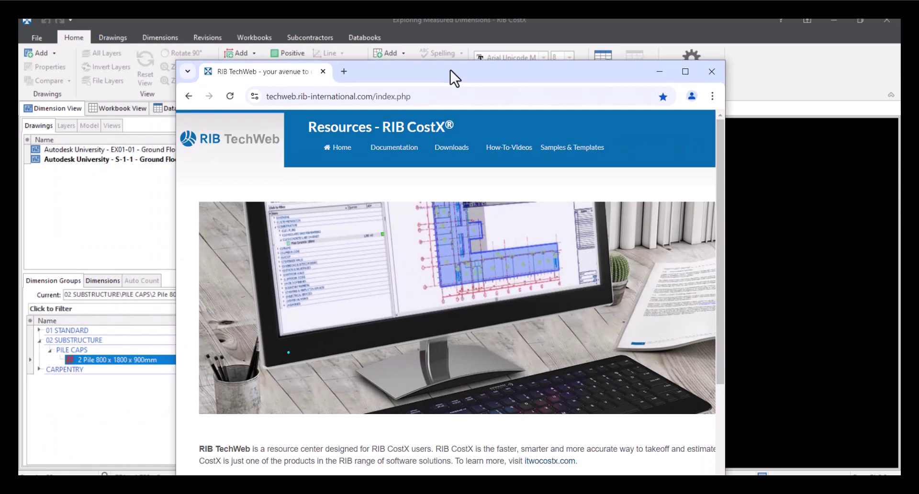
In the maximized RIB TechWeb browser window, show the Samples & Templates downloads filtered to Dimension Groups
{"action": "double_click", "coordinate": [450, 70]}
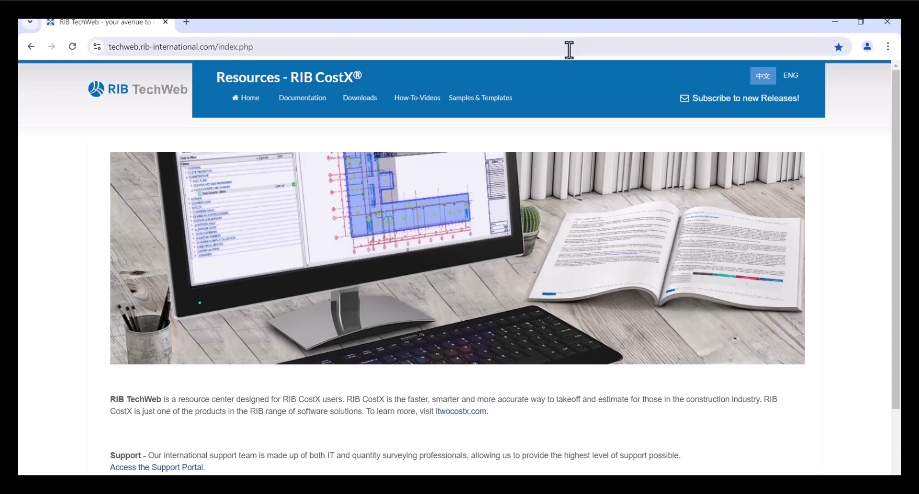
{"action": "left_click", "coordinate": [480, 98]}
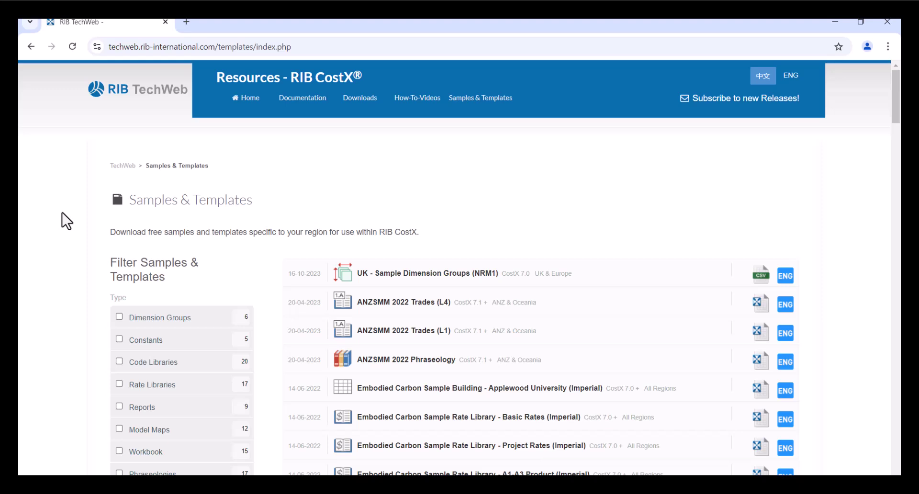
{"action": "mouse_move", "coordinate": [356, 281]}
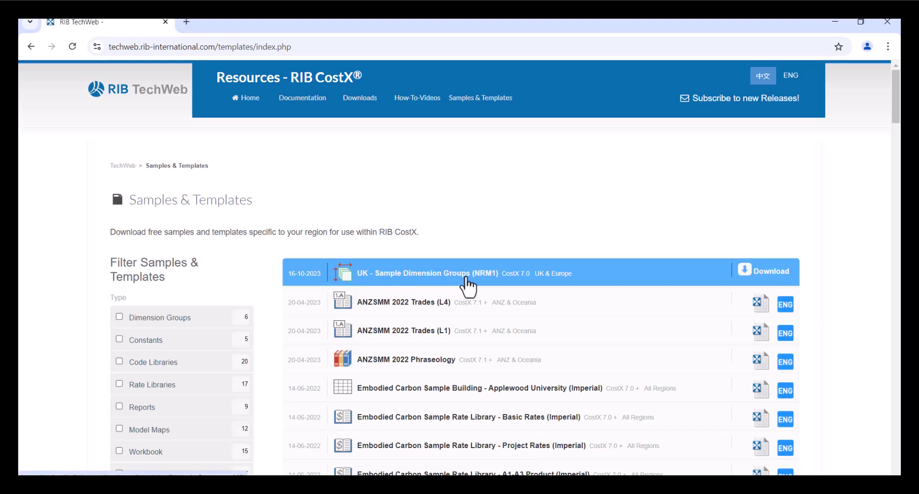
{"action": "scroll", "coordinate": [158, 287], "scroll_direction": "down", "scroll_amount": 2}
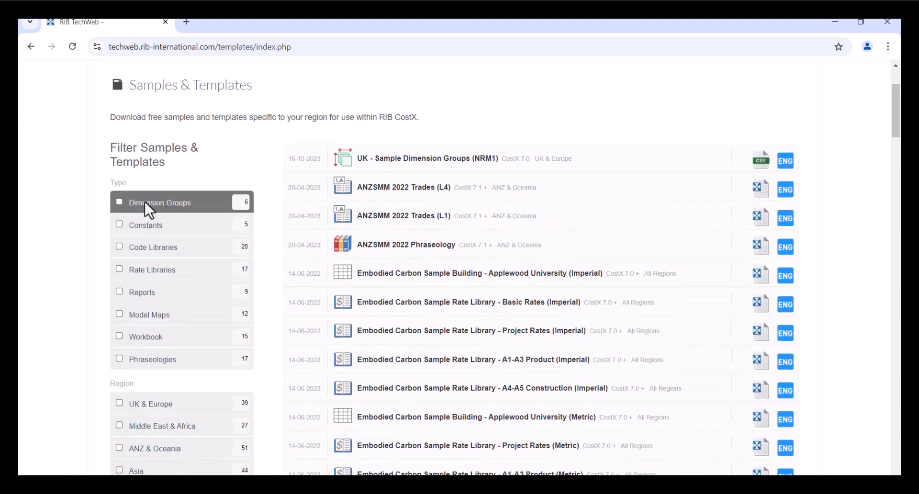
{"action": "left_click", "coordinate": [120, 203]}
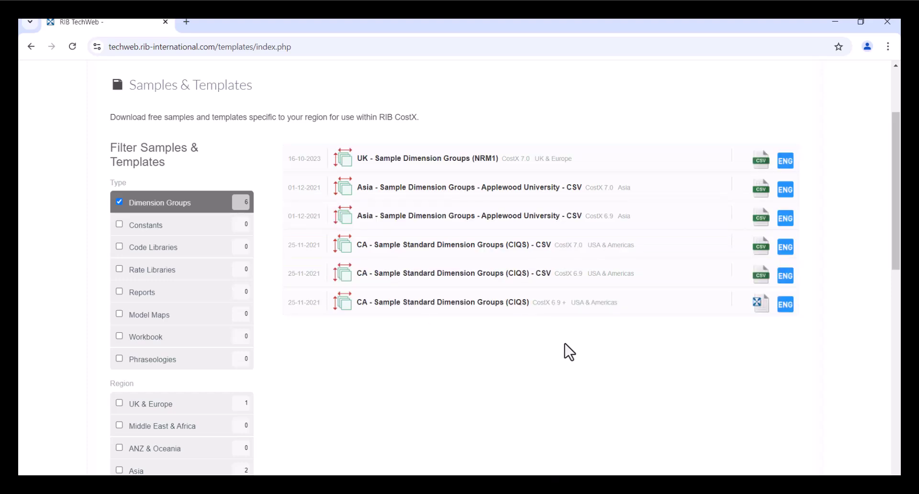
{"action": "scroll", "coordinate": [568, 352], "scroll_direction": "up", "scroll_amount": 3}
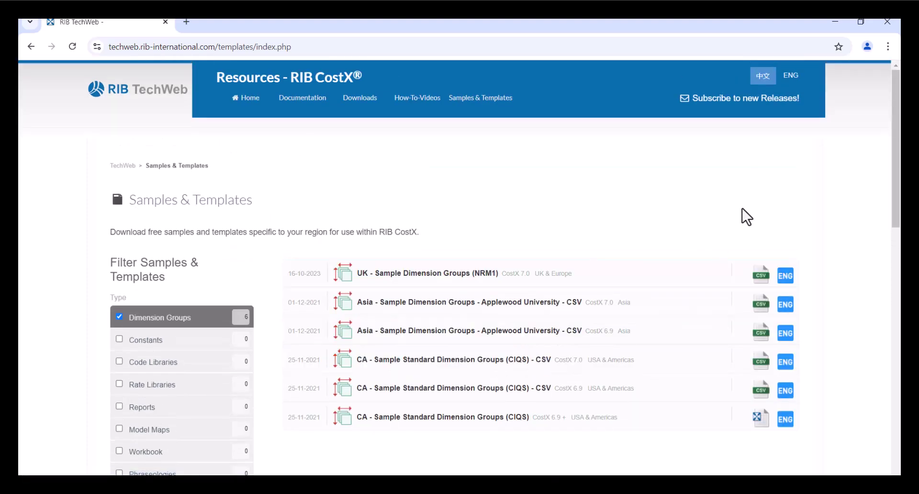